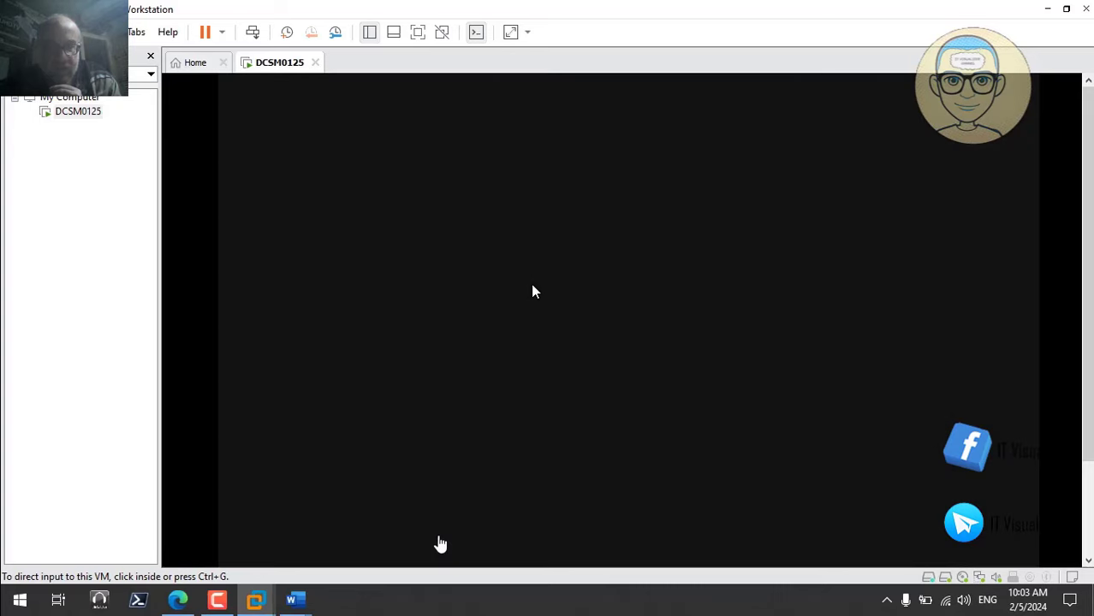
# - Wait in the DCSM0125 console while Windows setup advances from Installing 62% to 94%
pyautogui.click(638, 419)
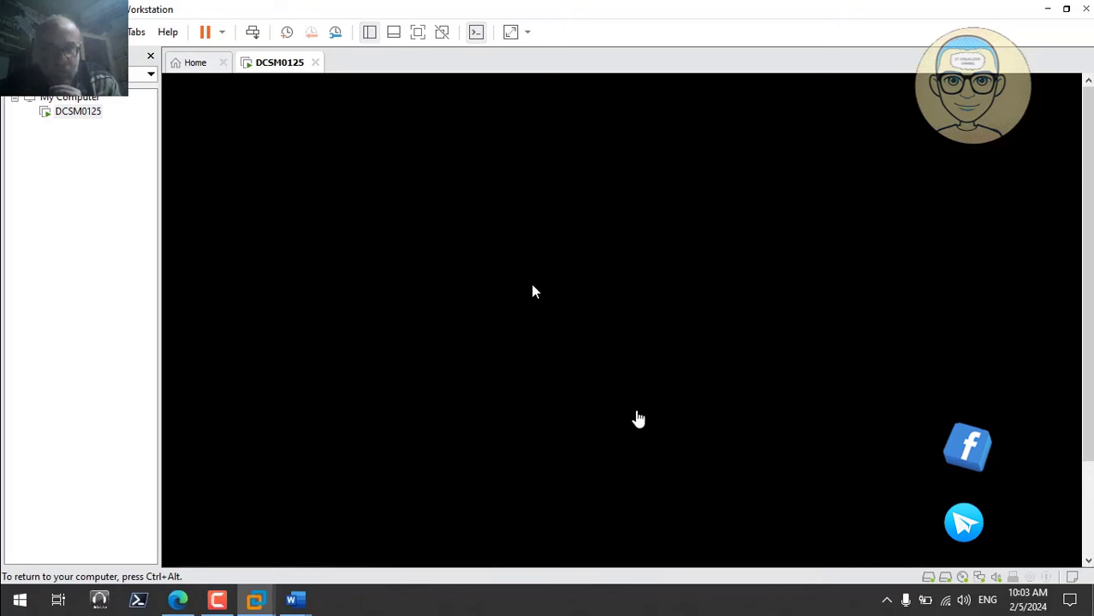
pyautogui.moveTo(792, 379)
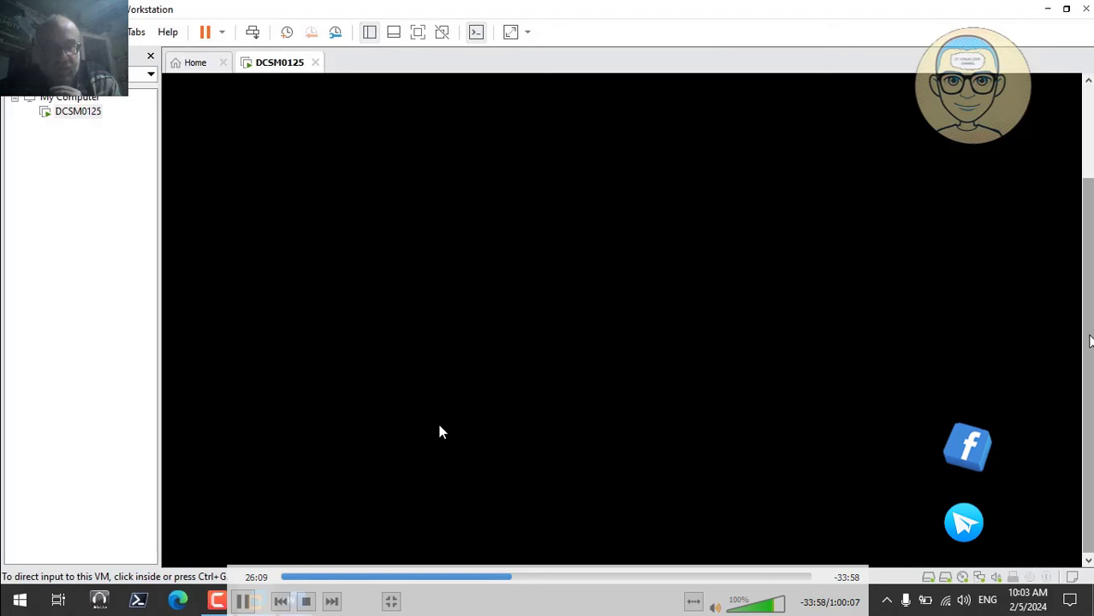
pyautogui.click(514, 578)
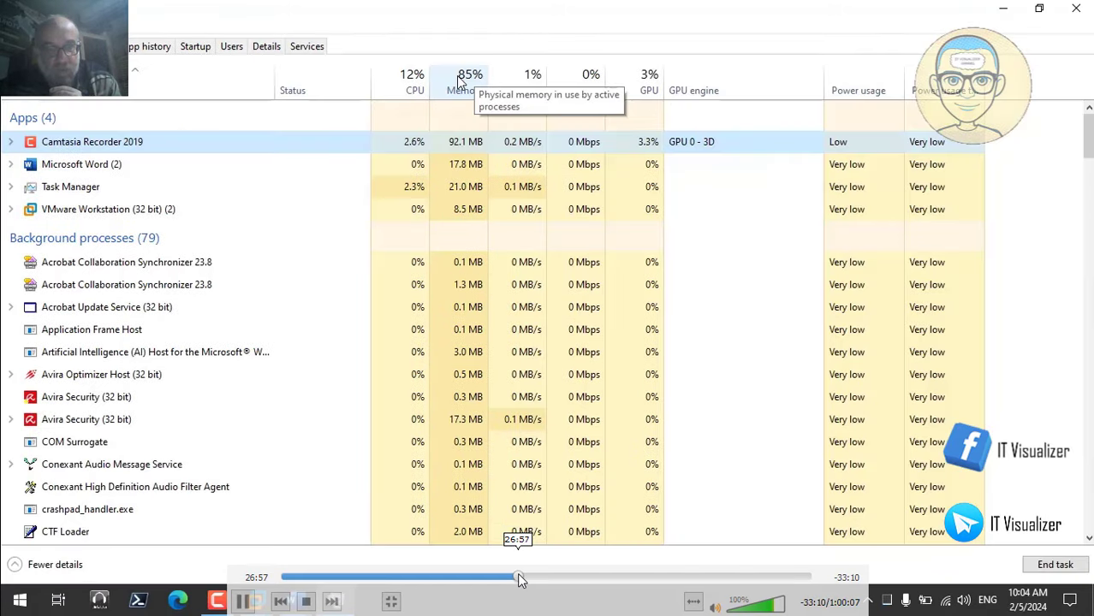
pyautogui.click(527, 579)
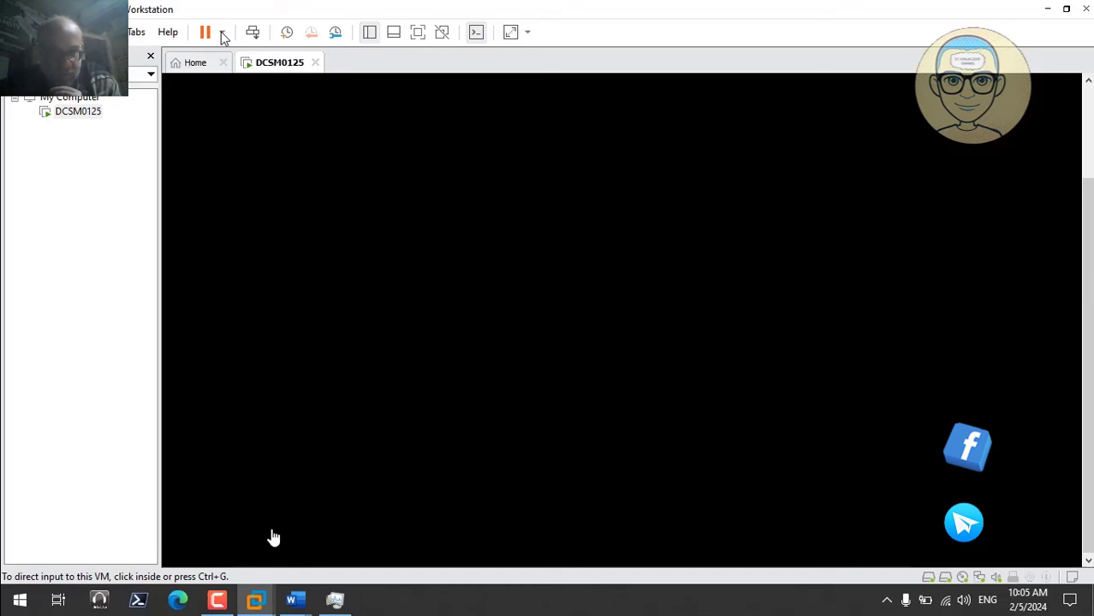
pyautogui.click(218, 602)
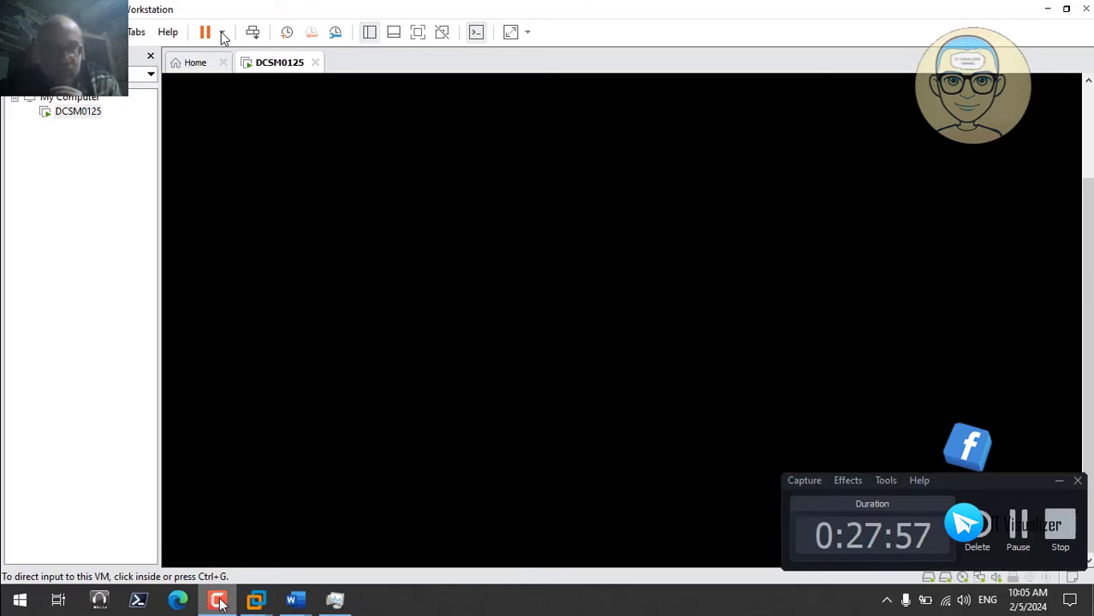
pyautogui.click(218, 601)
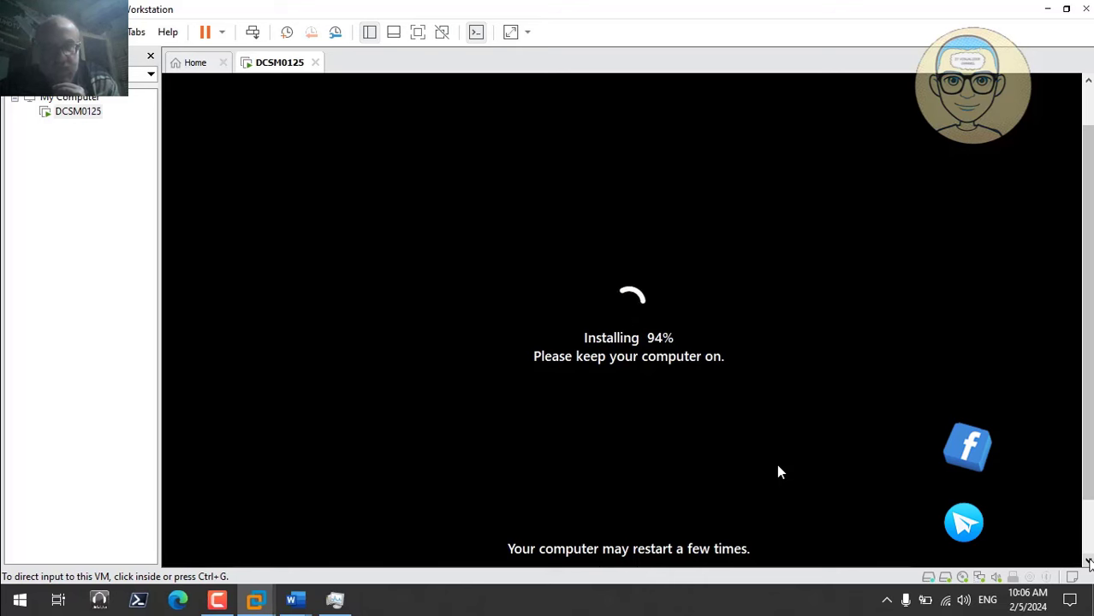
# - In Task Manager's Processes list, expand VMware Workstation (32 bit) to show its DCSM0125 and Home windows
pyautogui.click(335, 599)
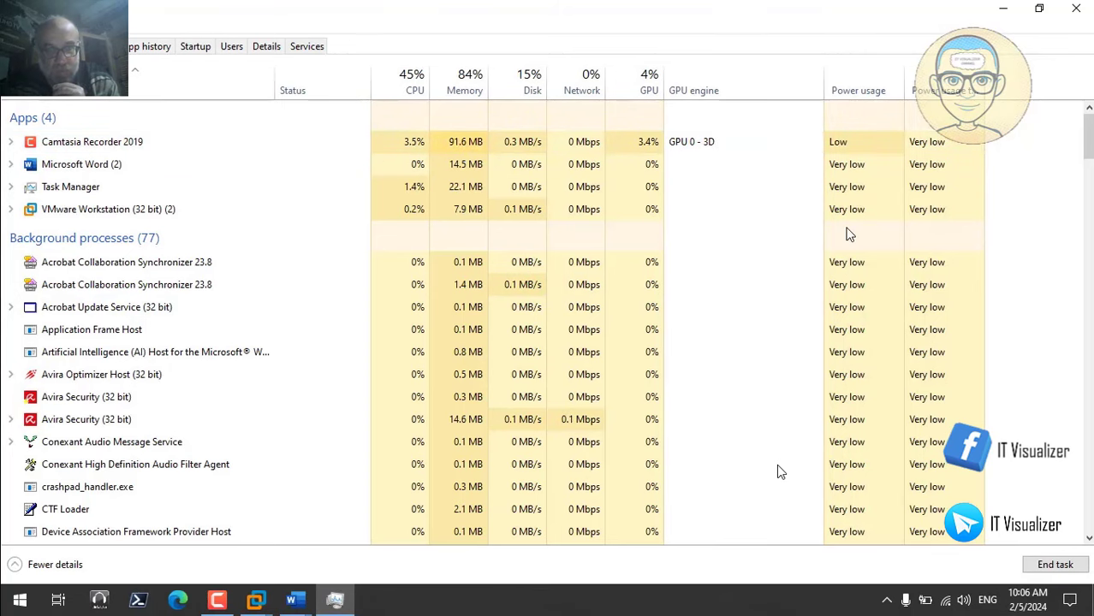
pyautogui.scroll(-7, 776, 463)
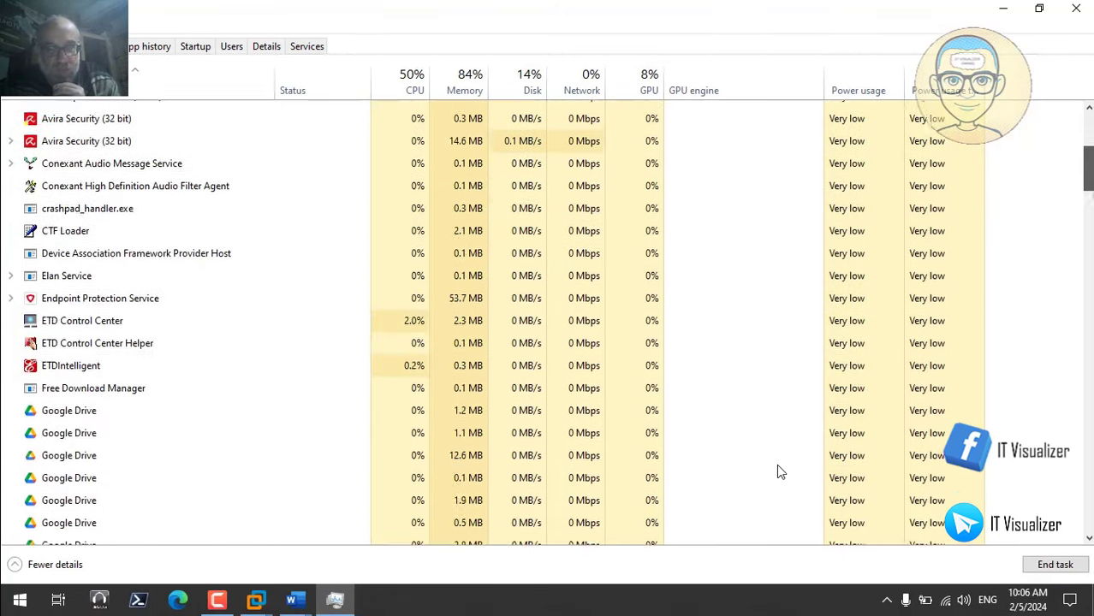
pyautogui.scroll(1, 776, 464)
pyautogui.scroll(3, 776, 464)
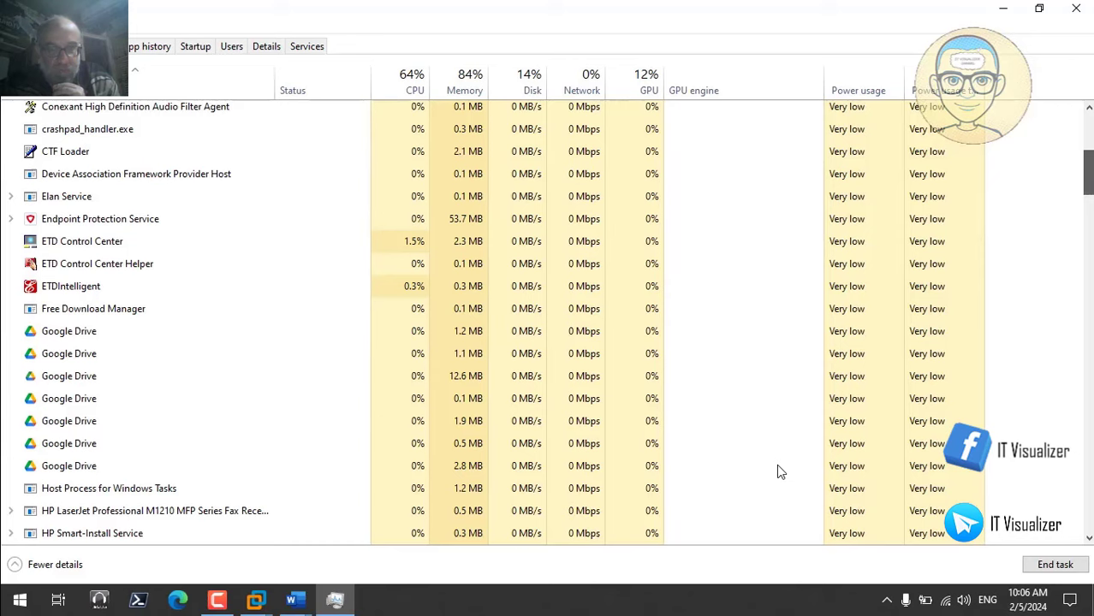
pyautogui.scroll(1, 776, 464)
pyautogui.scroll(-12, 776, 464)
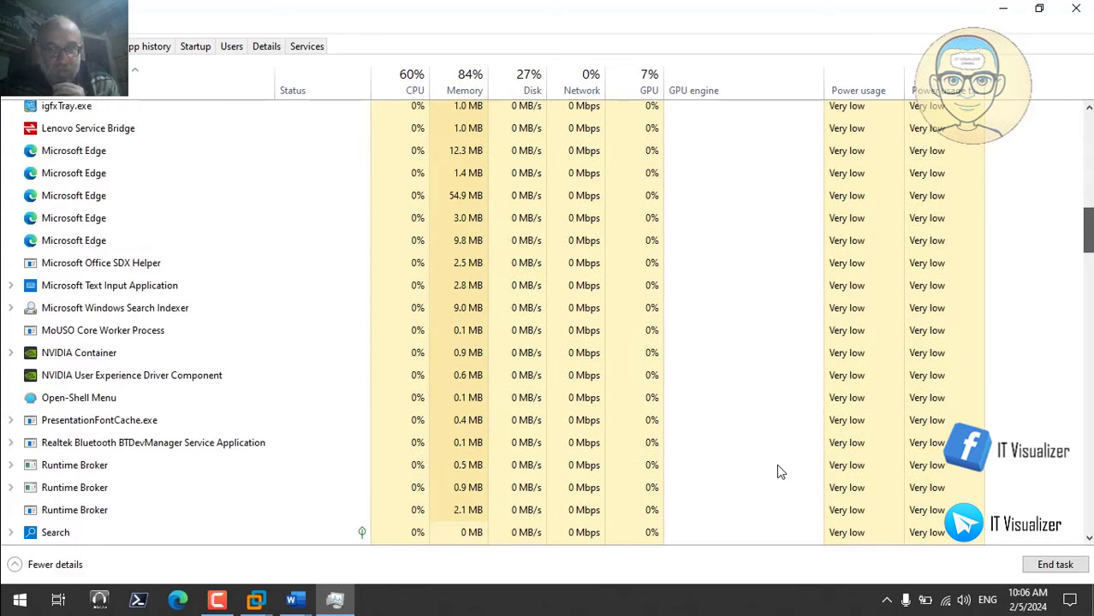
pyautogui.scroll(-1, 779, 472)
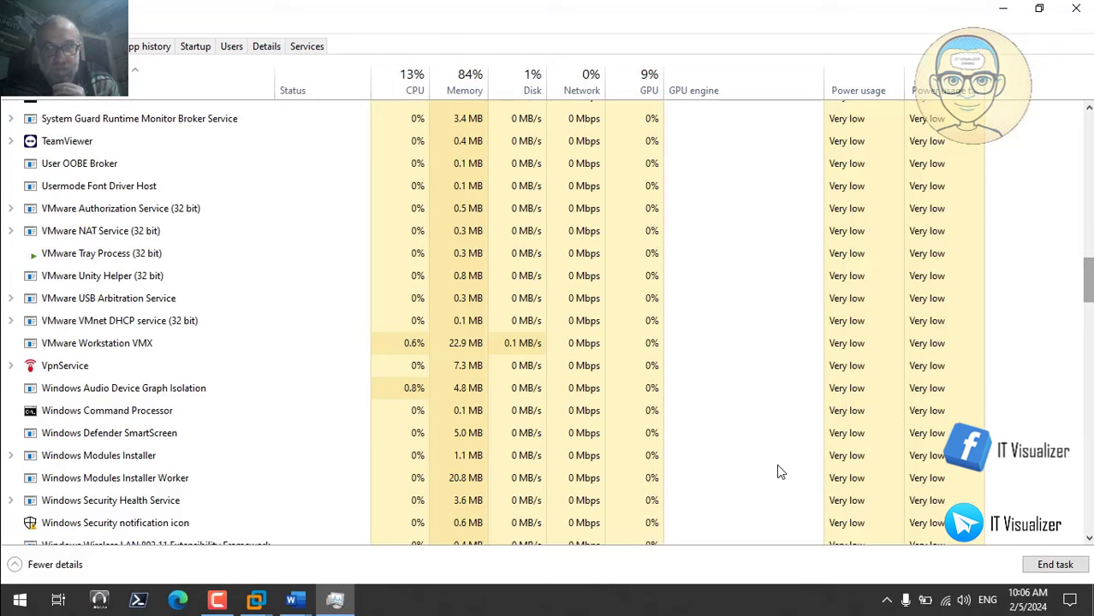
pyautogui.scroll(20, 778, 469)
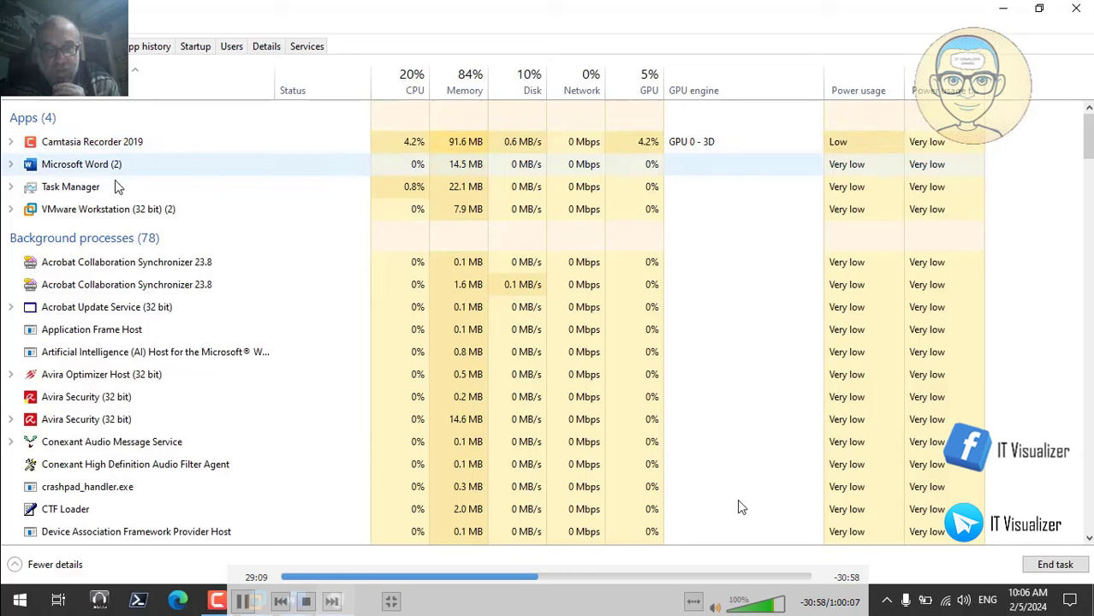
pyautogui.click(12, 210)
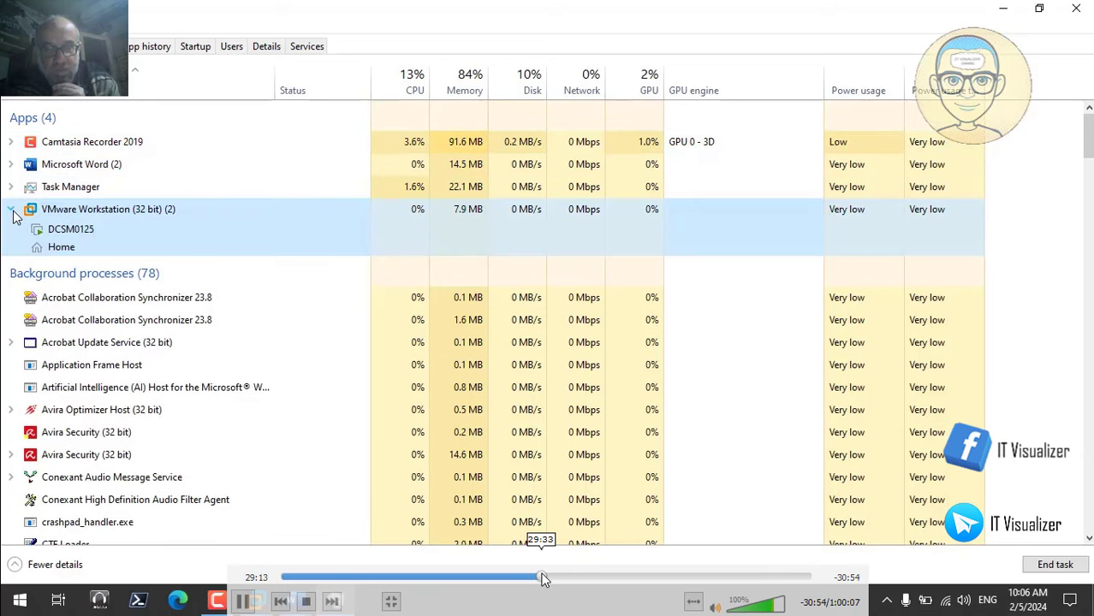
pyautogui.moveTo(542, 579); pyautogui.dragTo(543, 580)
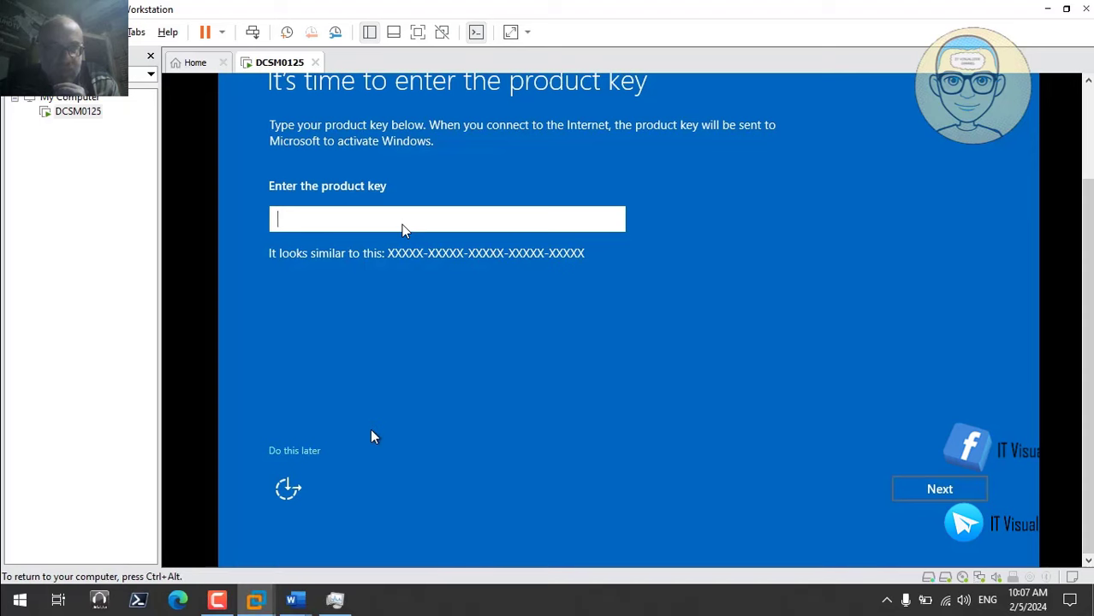
# - Skip entering the Windows Server product key for now
pyautogui.click(218, 601)
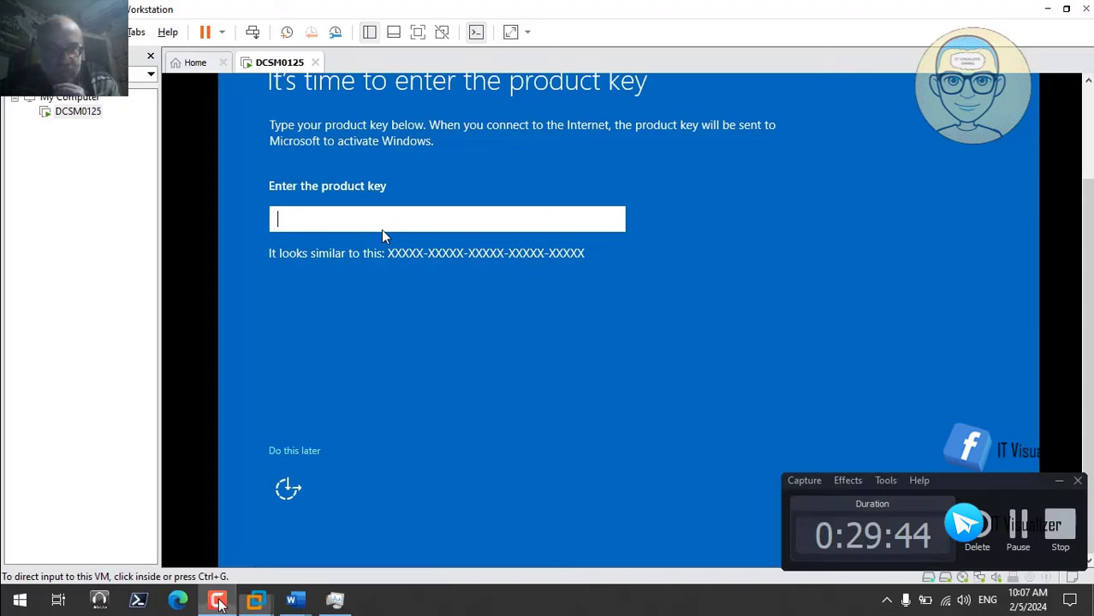
pyautogui.click(217, 601)
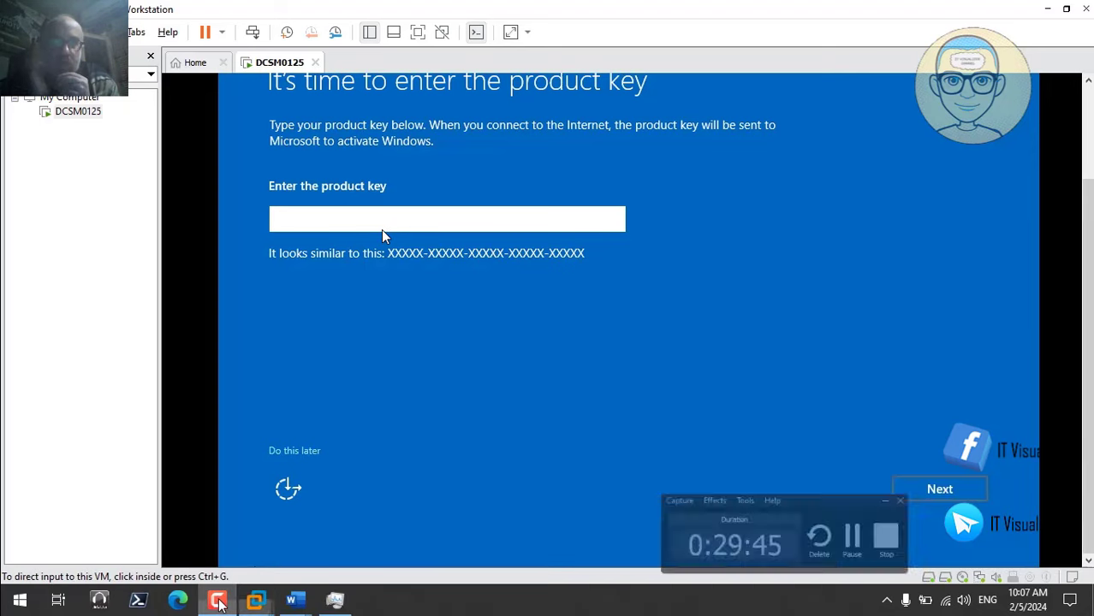
pyautogui.click(299, 456)
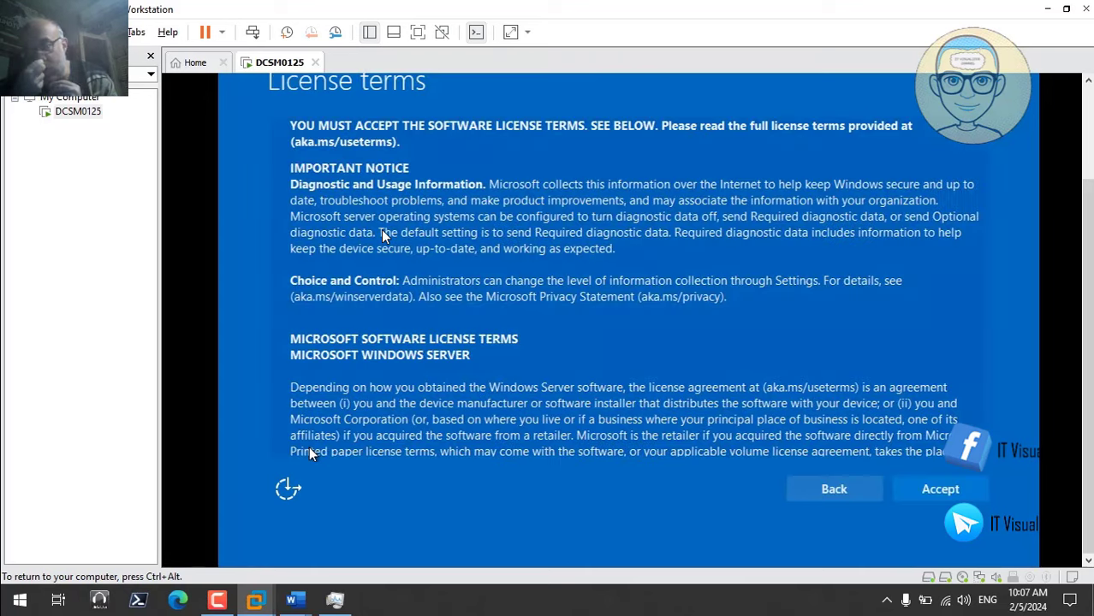
pyautogui.hotkey('ctrl', 'alt')
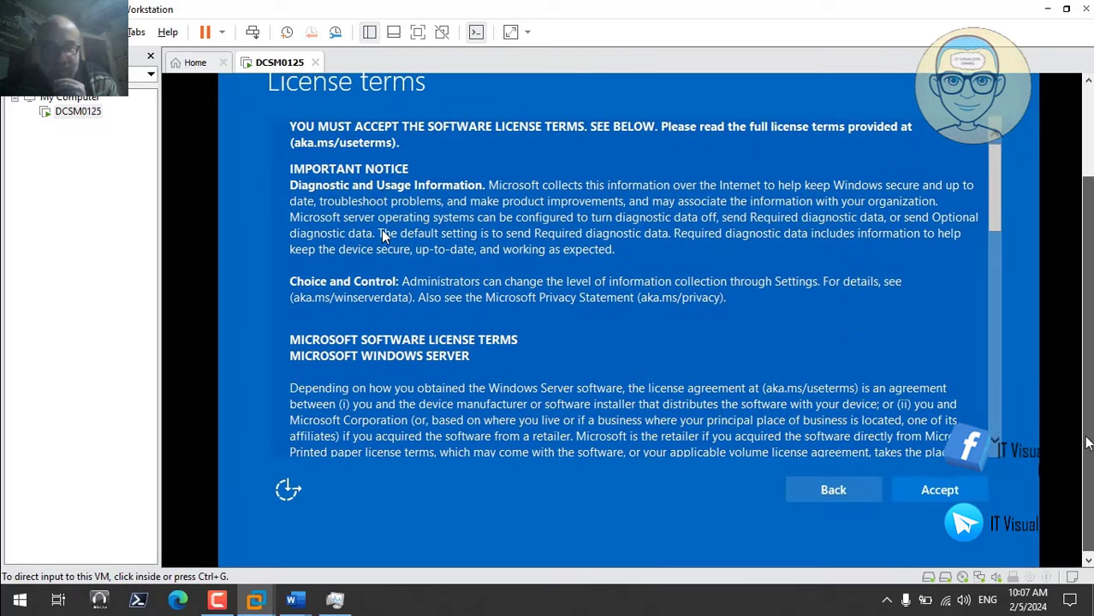
# - Accept the Windows Server license terms
pyautogui.moveTo(1087, 465)
pyautogui.mouseDown()
pyautogui.moveTo(1087, 440)
pyautogui.moveTo(1086, 461)
pyautogui.mouseUp()
pyautogui.click(942, 499)
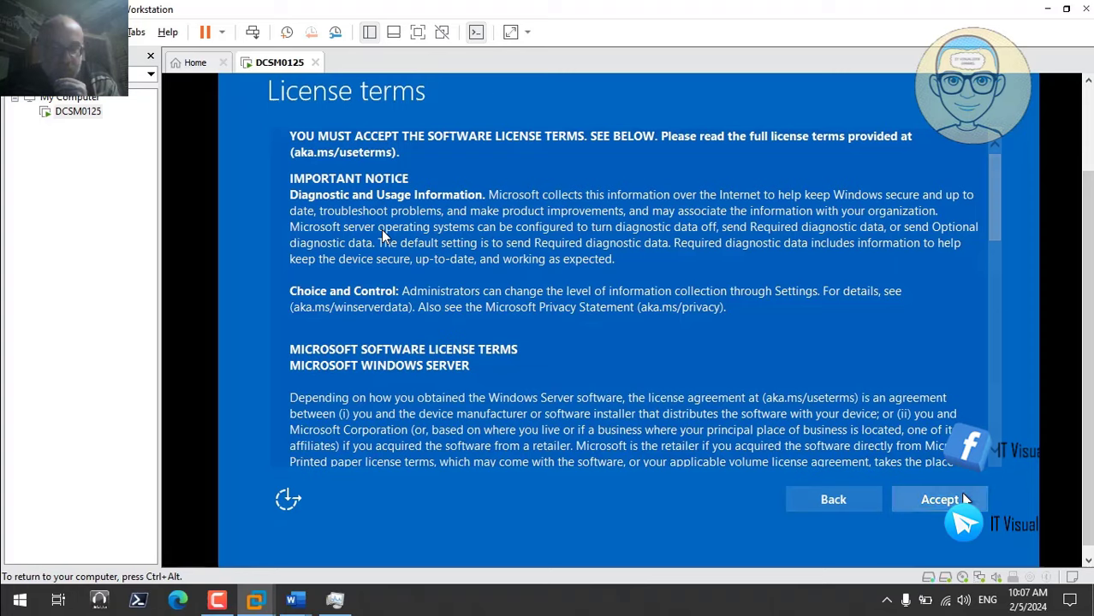
pyautogui.hotkey('ctrl', 'alt')
pyautogui.scroll(2, 381, 229)
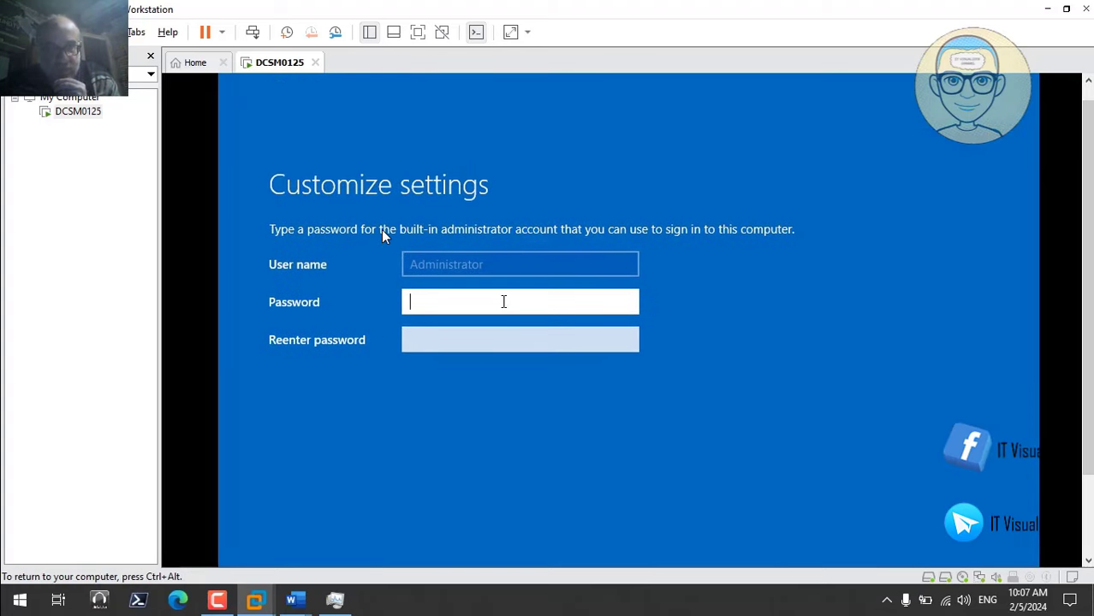
# - Enter the Administrator password in both the Password and Reenter password fields
pyautogui.write('••')
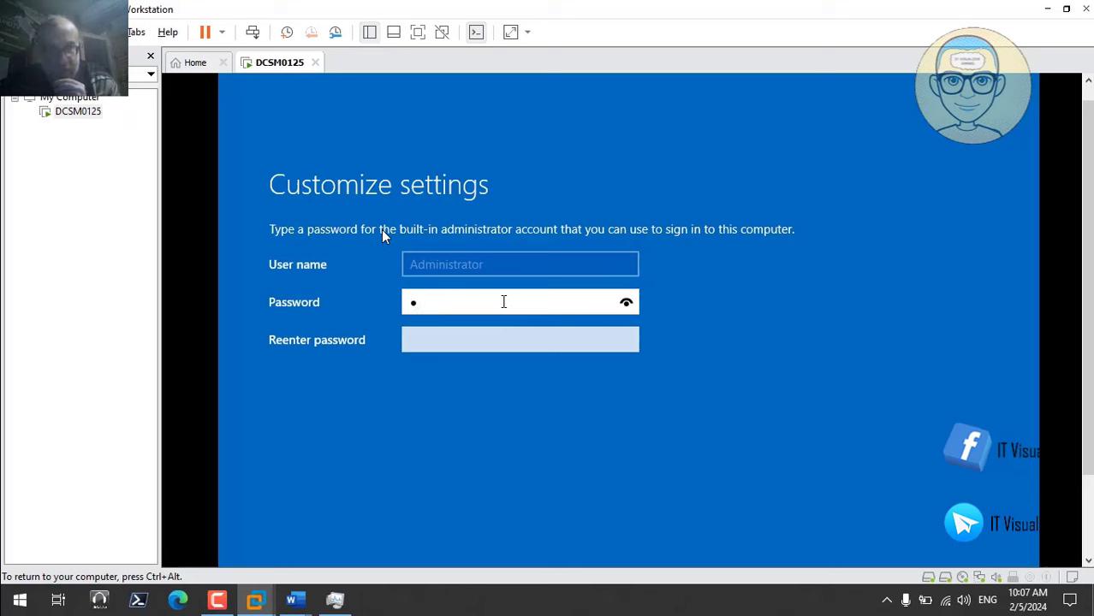
pyautogui.write('•••')
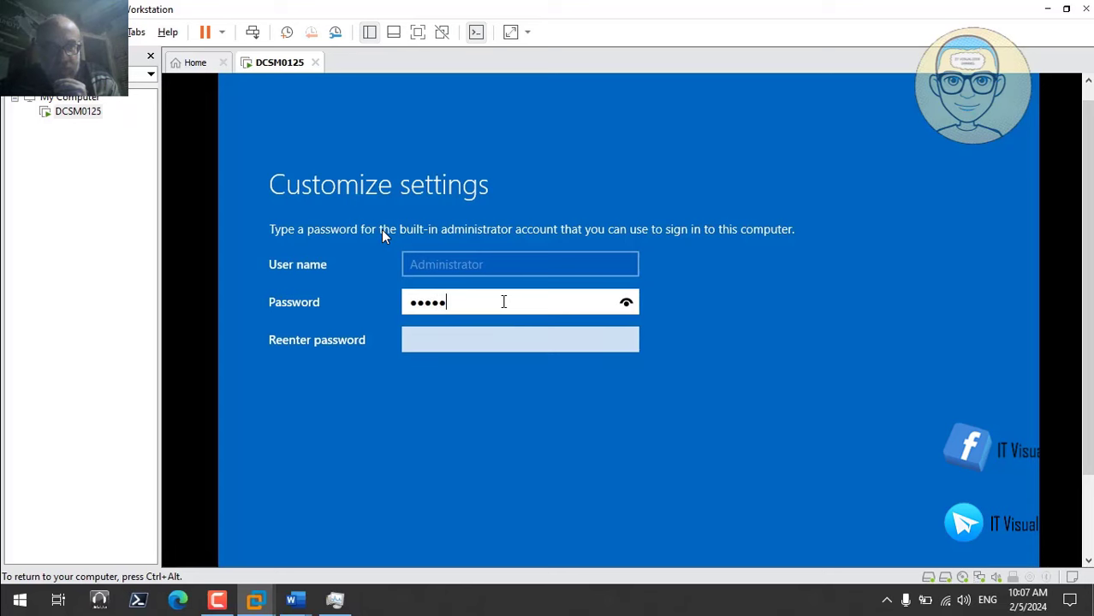
pyautogui.write('•••••')
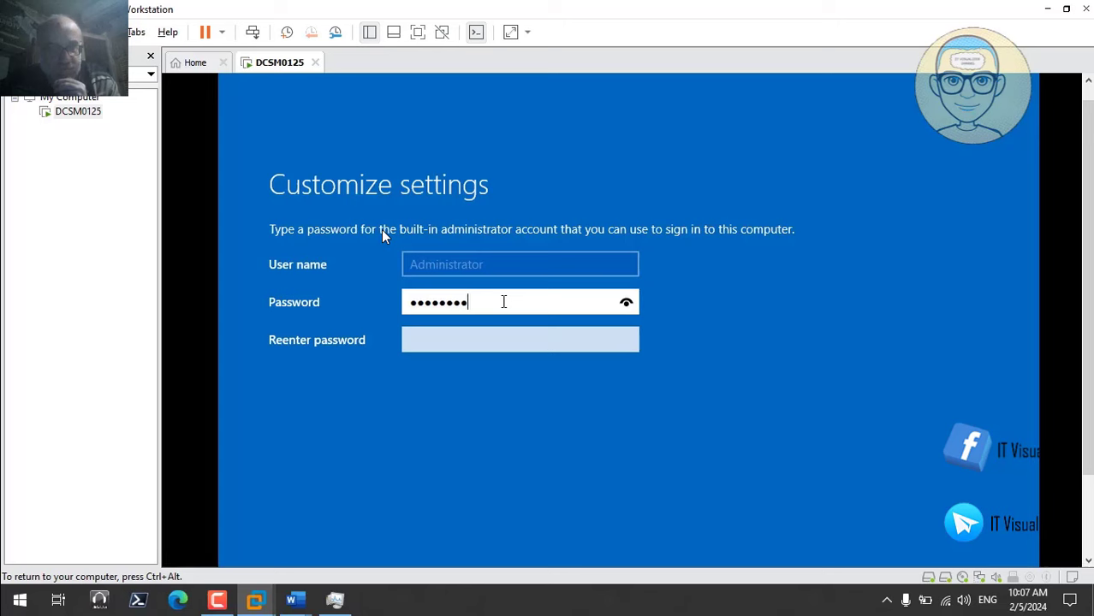
pyautogui.click(485, 338)
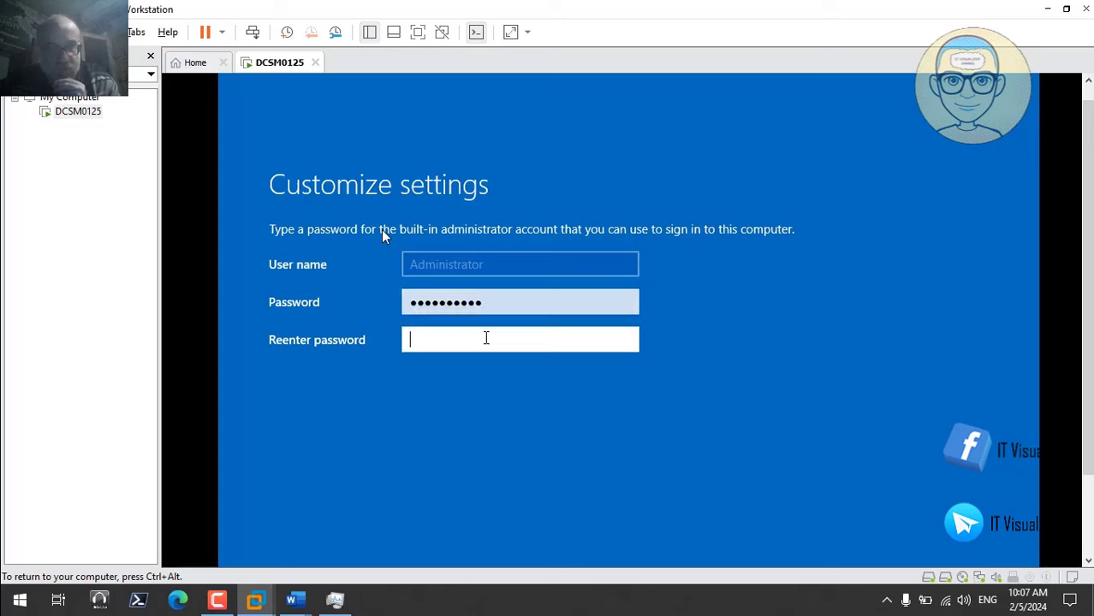
pyautogui.write('•••••')
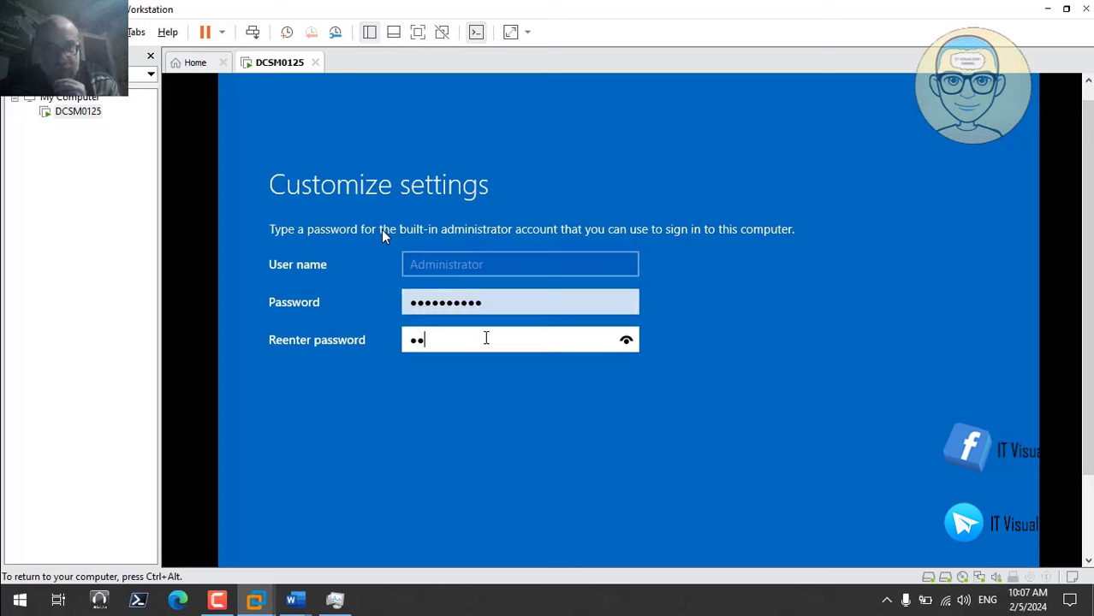
pyautogui.write('•')
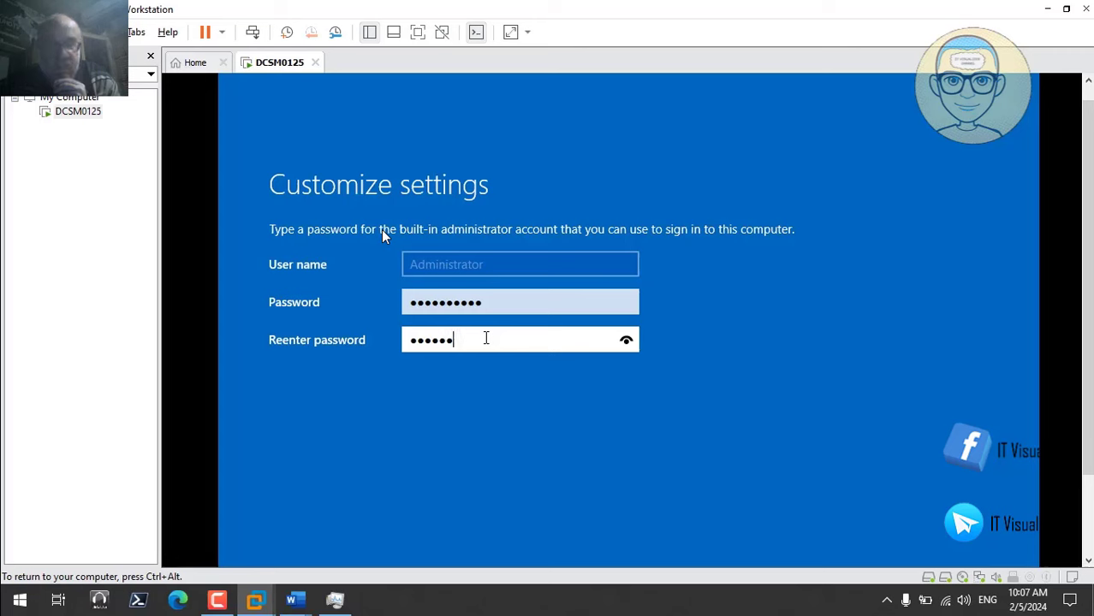
pyautogui.write('•••••')
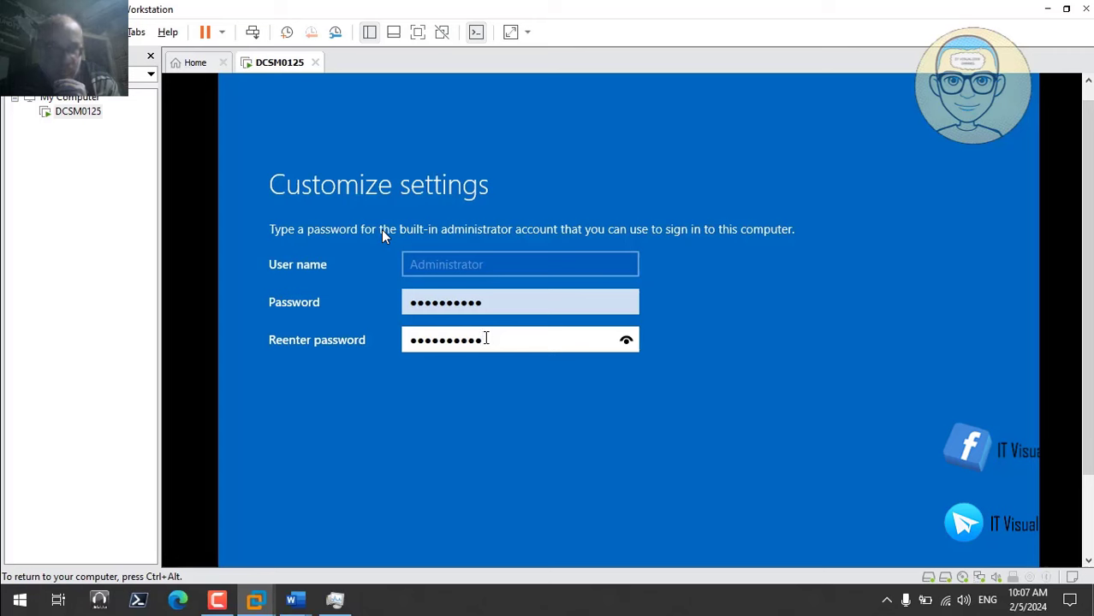
pyautogui.hotkey('ctrl', 'alt')
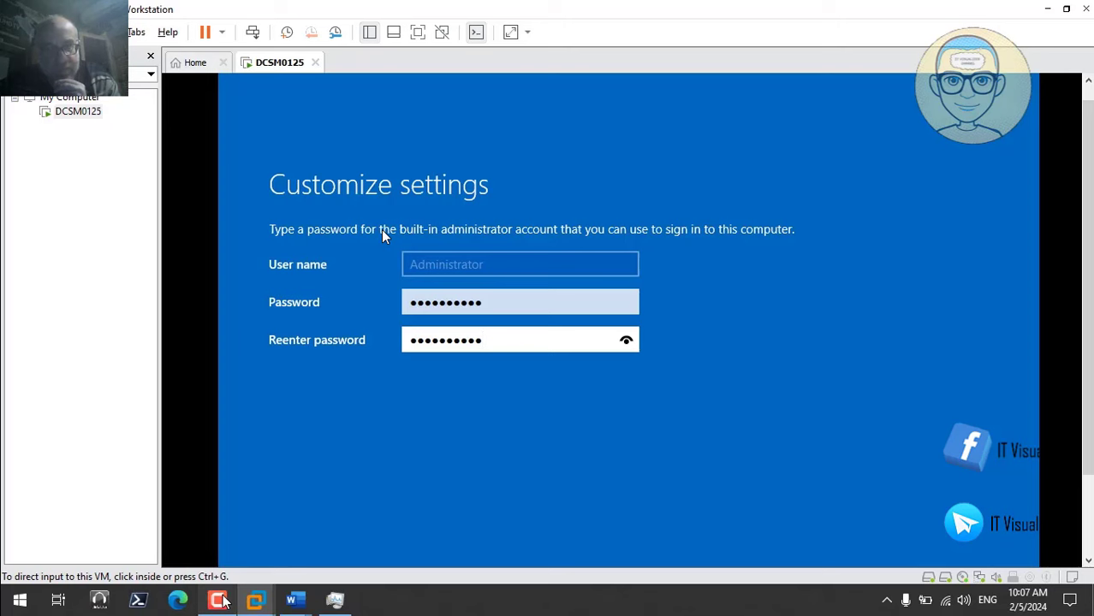
pyautogui.click(216, 600)
pyautogui.click(1018, 522)
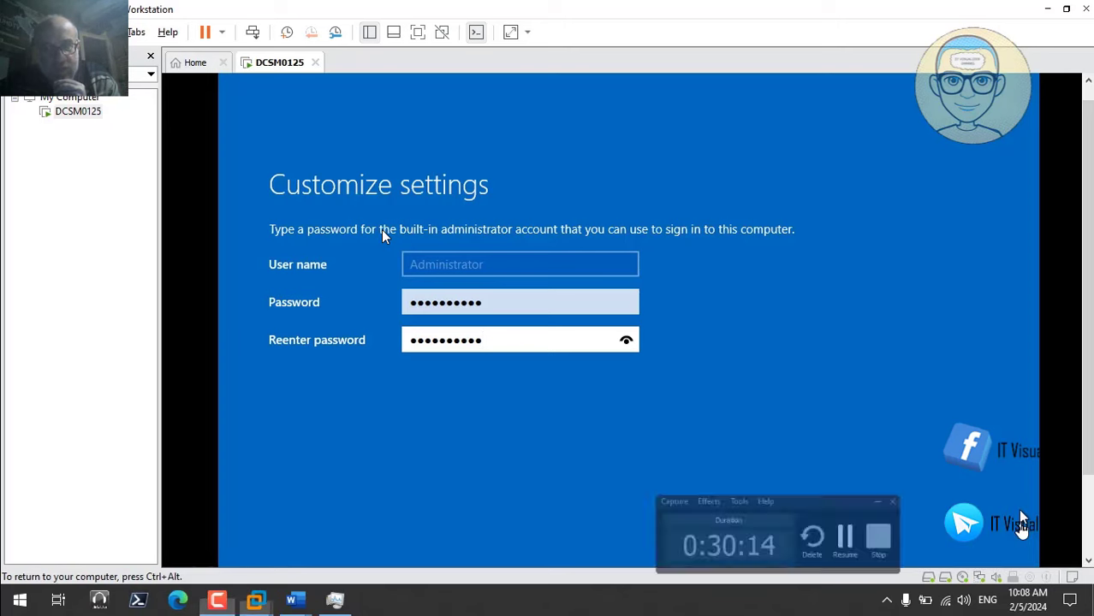
pyautogui.scroll(-2, 952, 498)
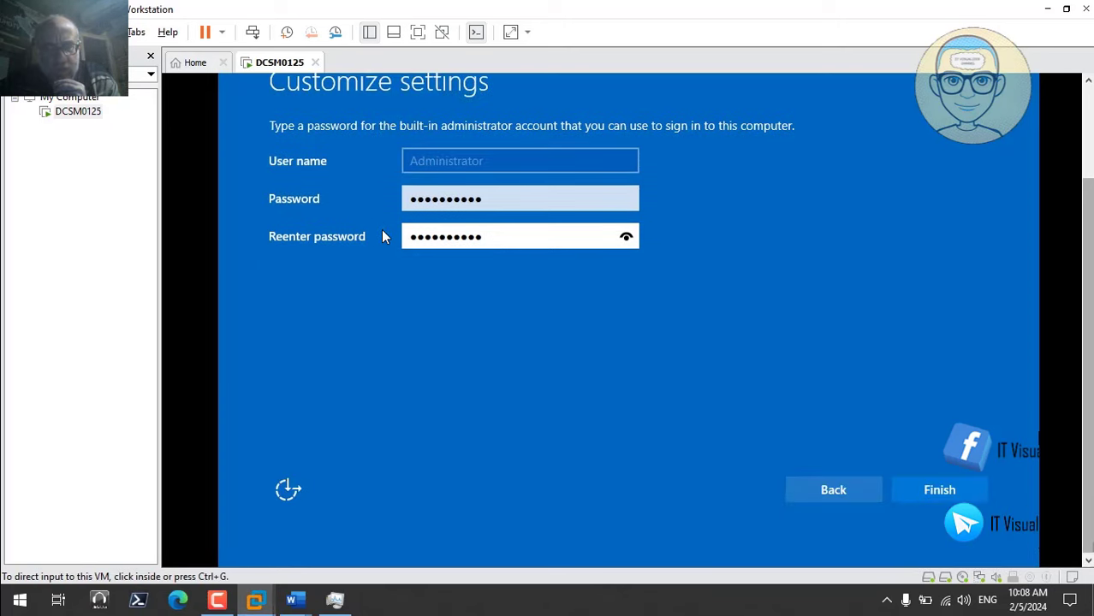
# - Finish setup, send Ctrl+Alt+Del to the server and sign in with the Administrator password
pyautogui.click(942, 495)
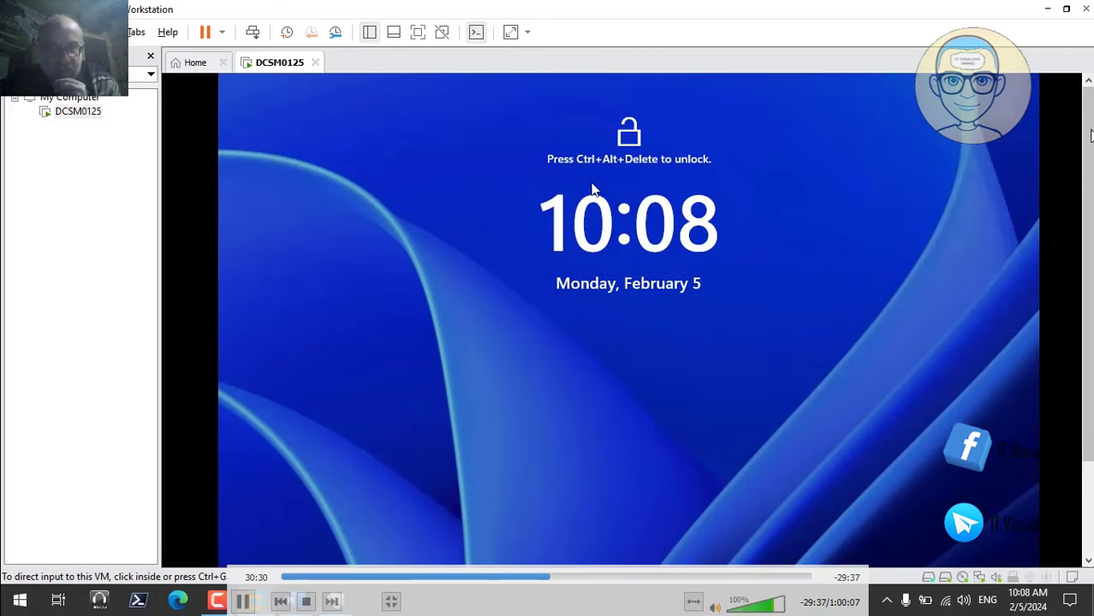
pyautogui.click(664, 311)
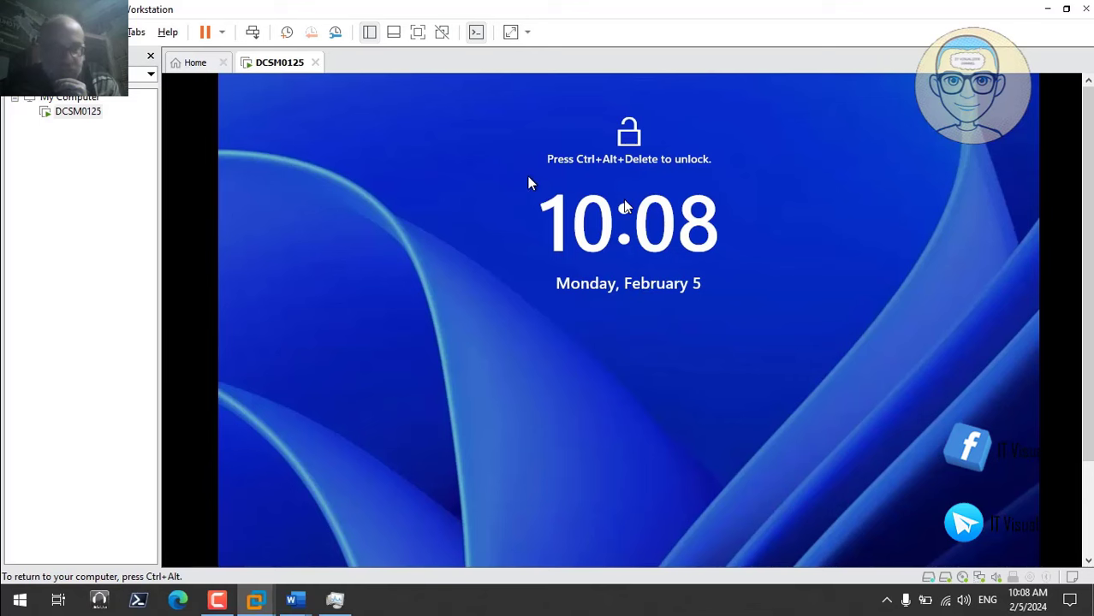
pyautogui.click(253, 32)
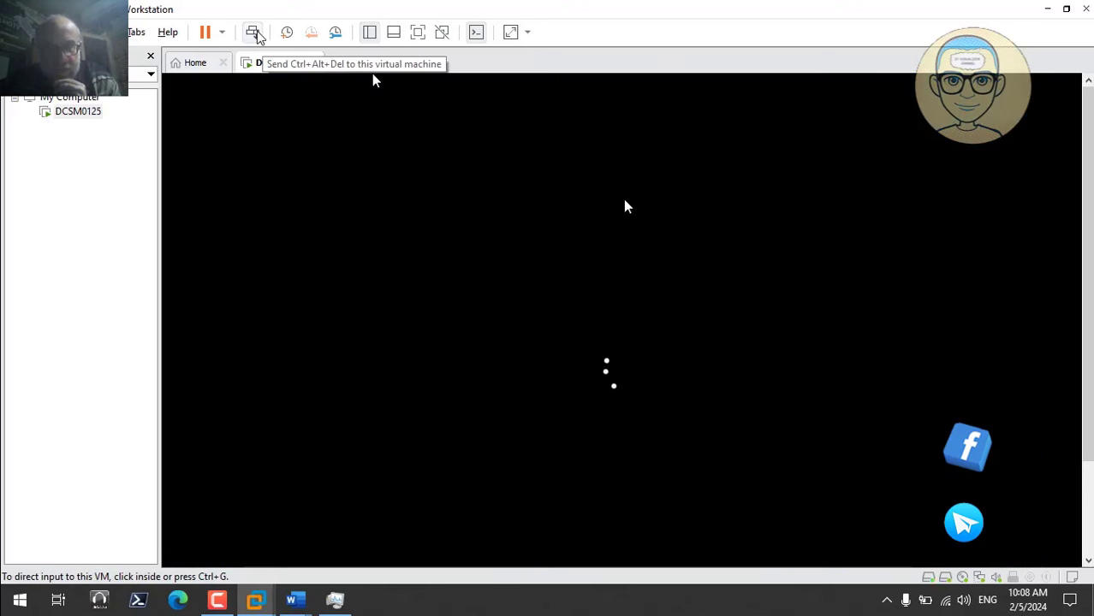
pyautogui.click(509, 213)
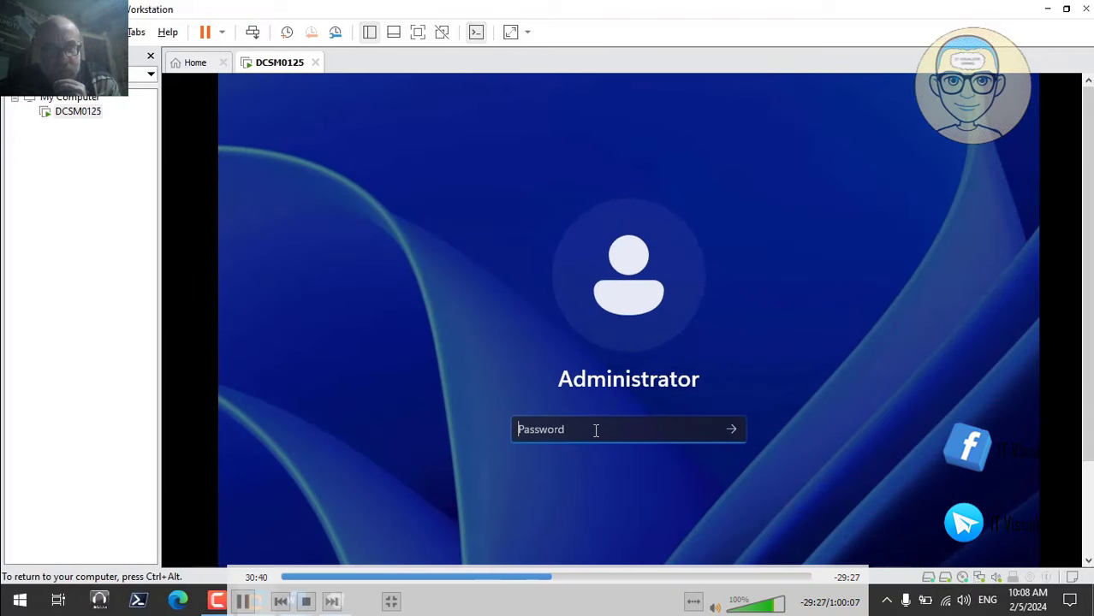
pyautogui.write('•••••')
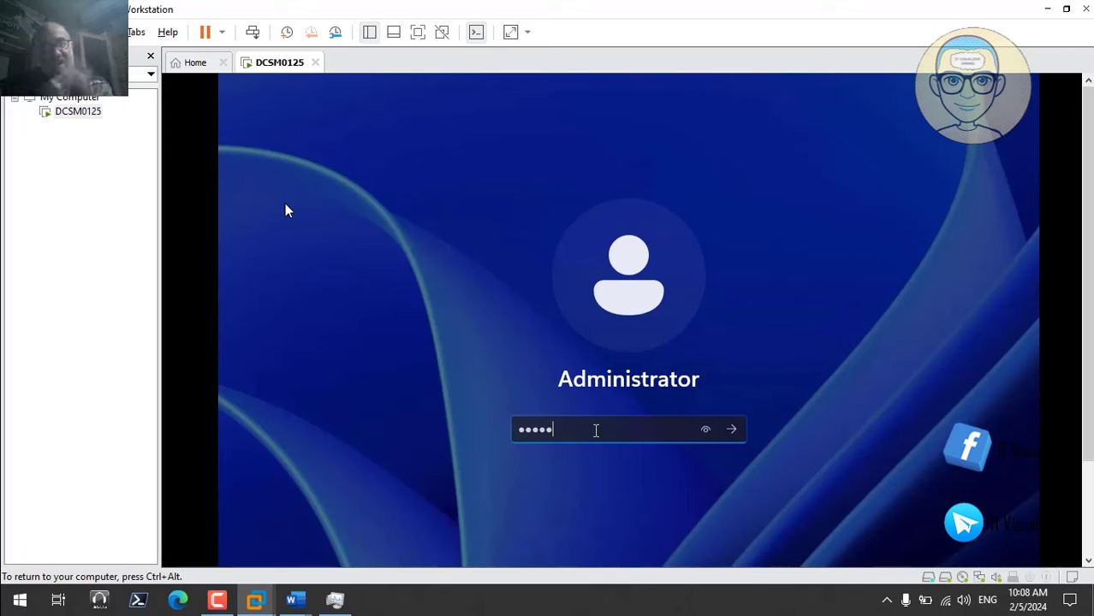
pyautogui.write('••')
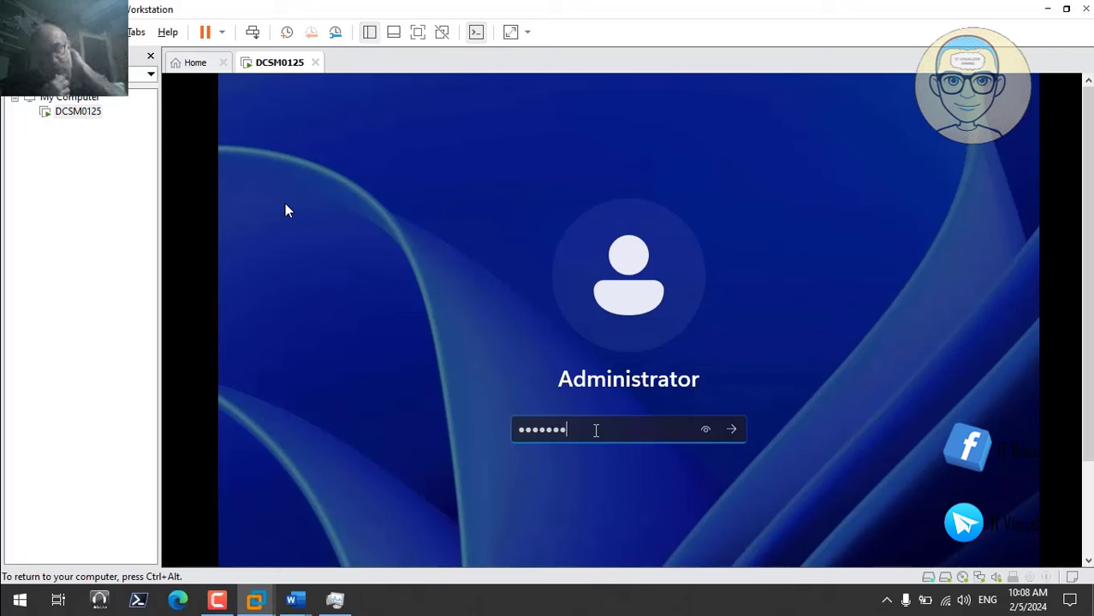
pyautogui.write('••')
pyautogui.press('Return')
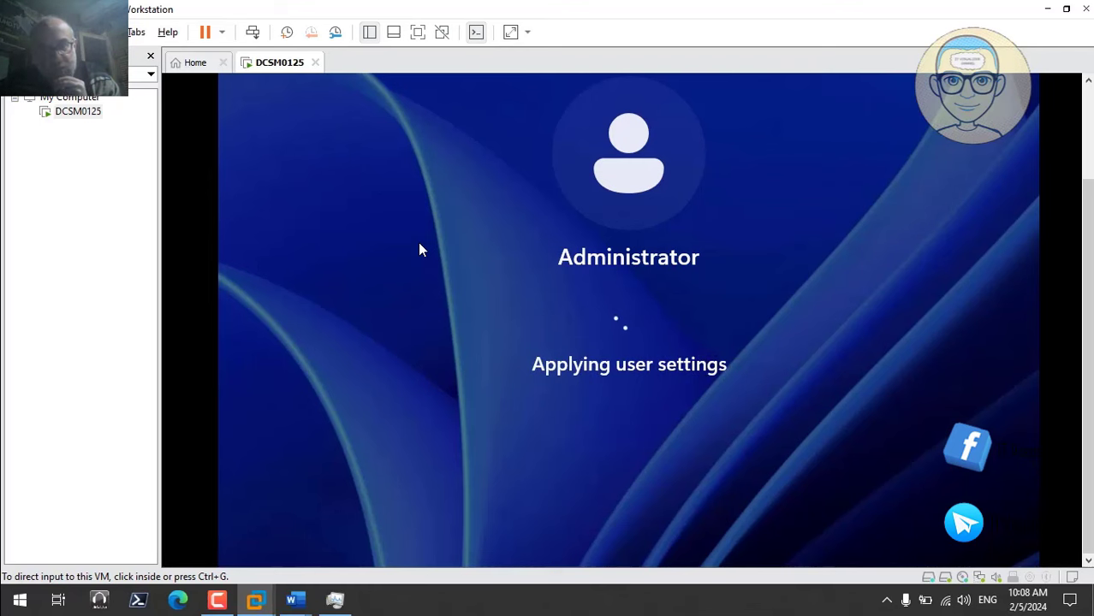
pyautogui.moveTo(576, 519)
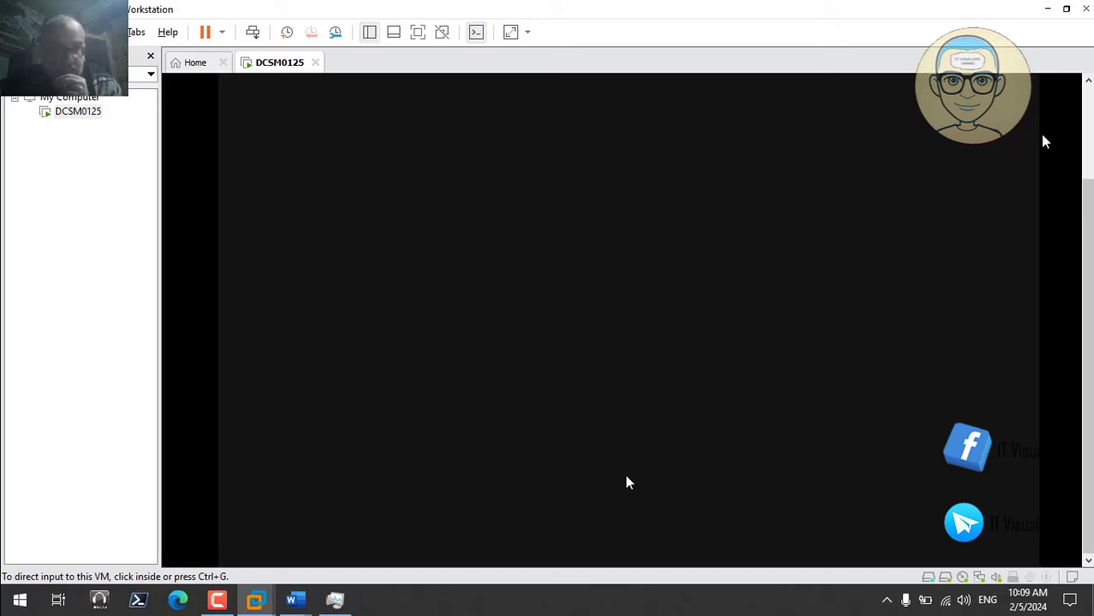
# - Wait on the black screen until the Send diagnostic data to Microsoft page loads
pyautogui.click(1089, 127)
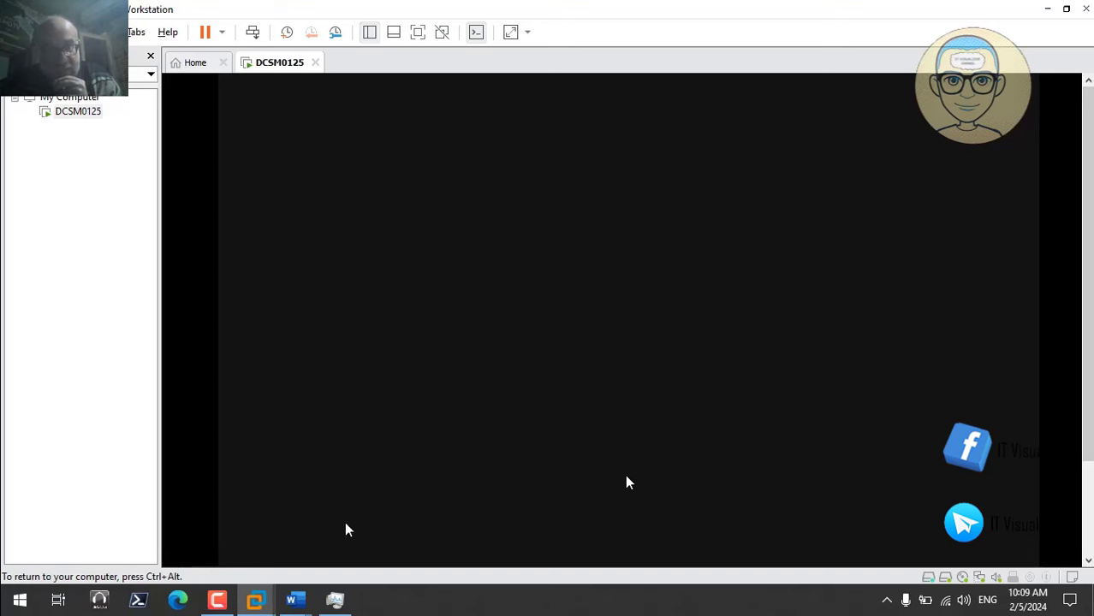
pyautogui.click(219, 601)
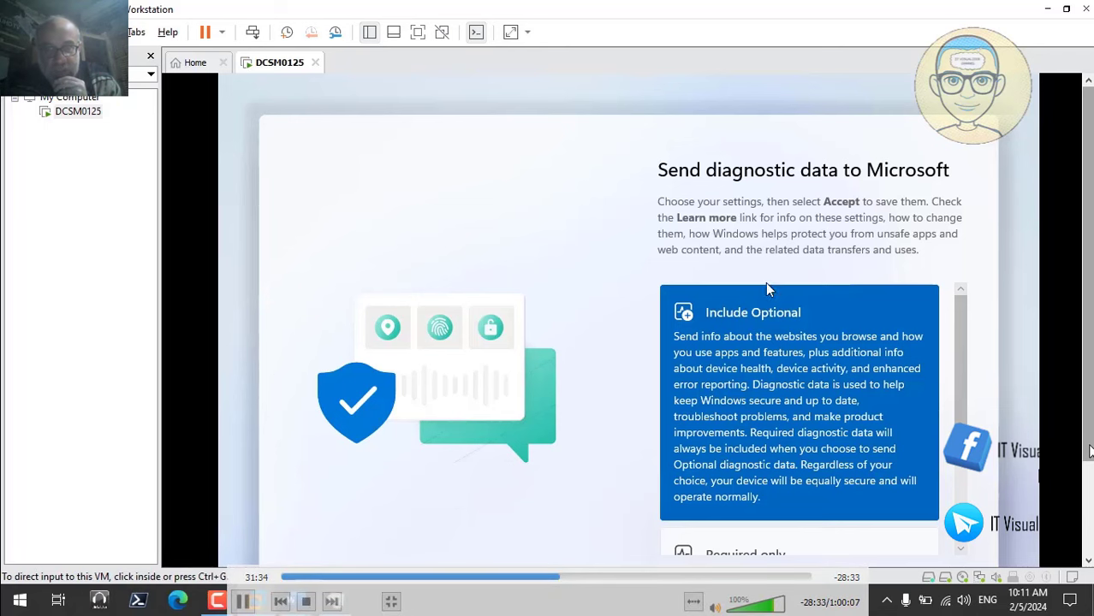
# - Select Required only diagnostic data, accept it, and release input back to the host
pyautogui.scroll(-2, 767, 286)
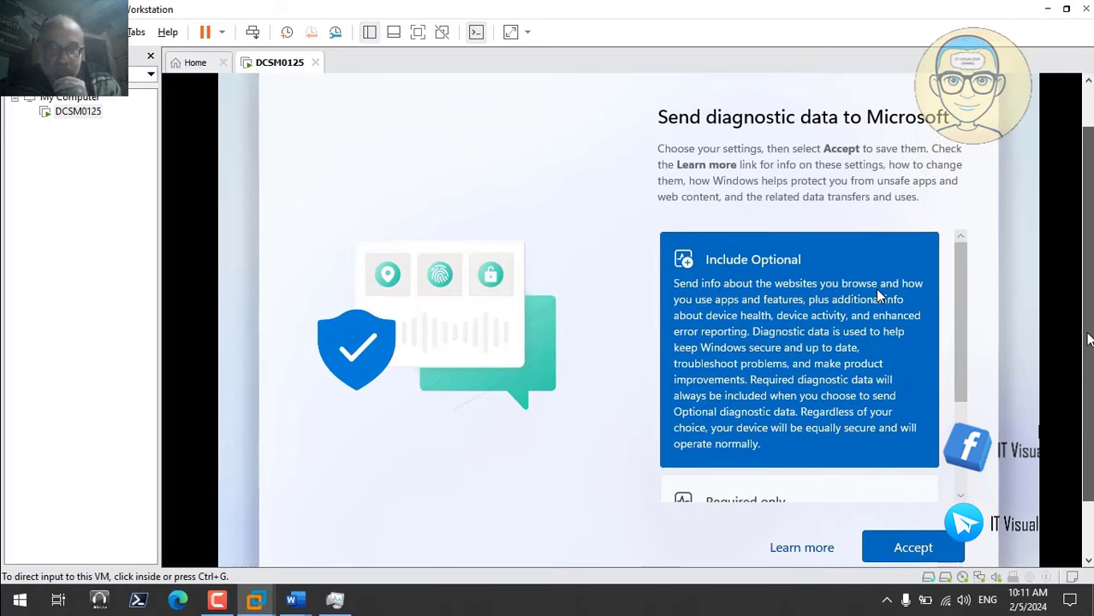
pyautogui.moveTo(1087, 339); pyautogui.dragTo(1089, 392)
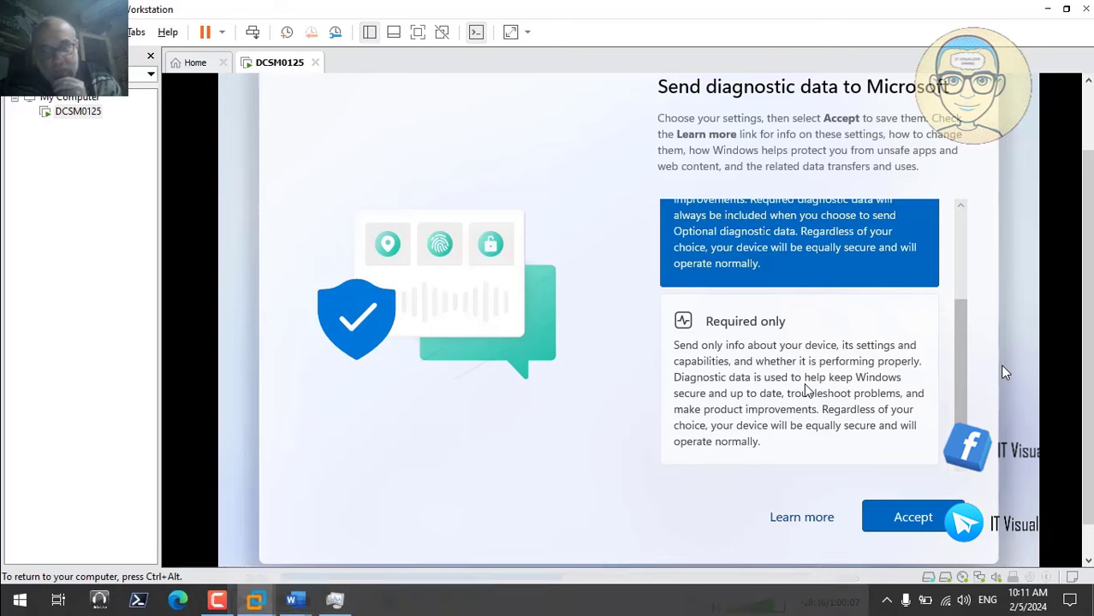
pyautogui.moveTo(576, 489)
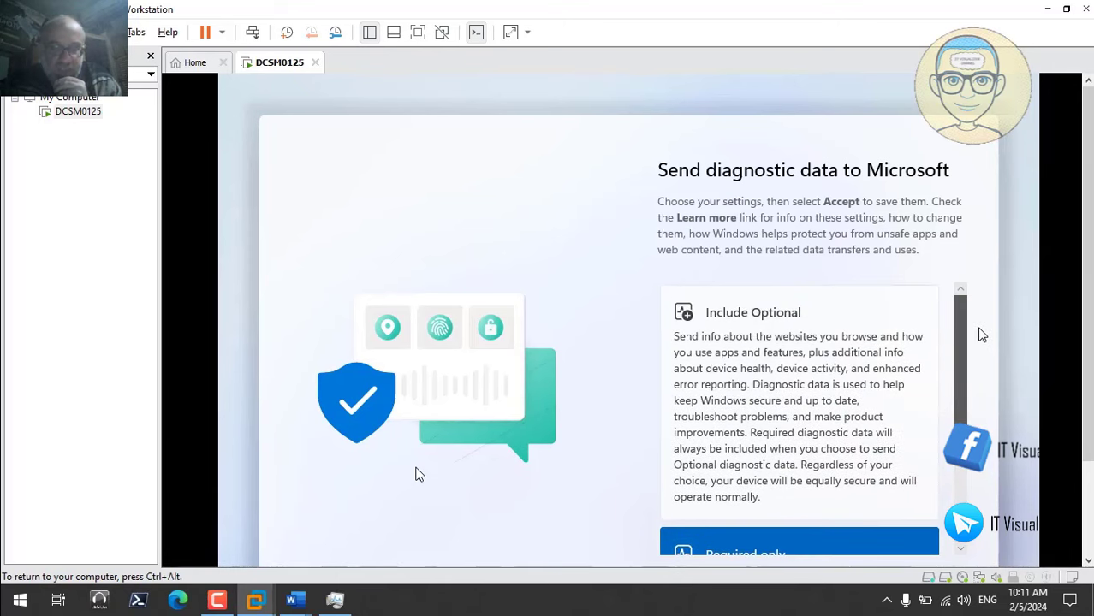
pyautogui.scroll(-3, 983, 334)
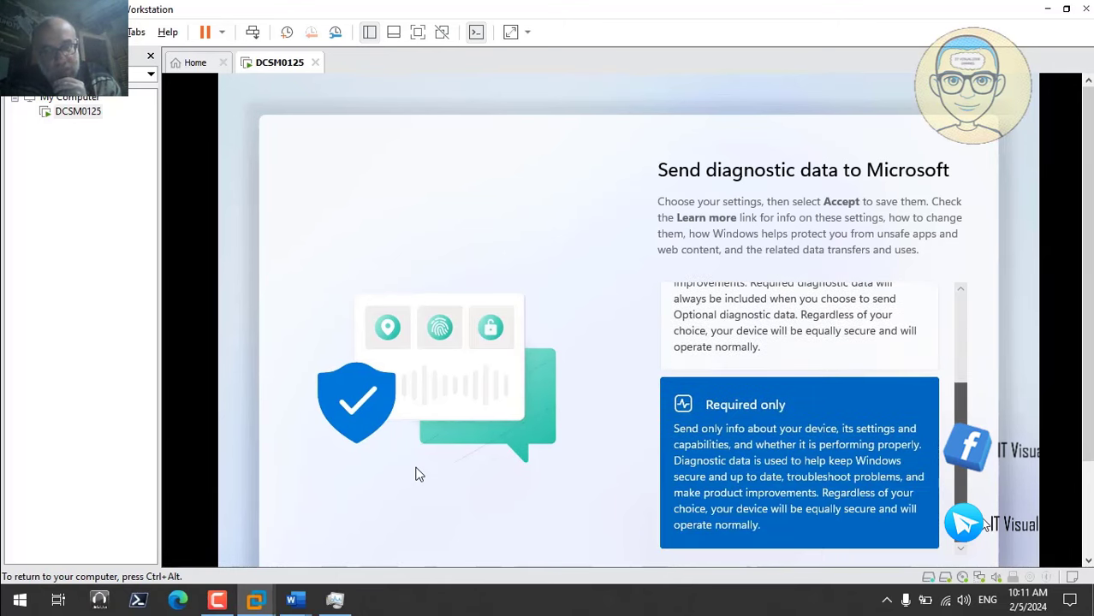
pyautogui.scroll(-3, 1074, 537)
pyautogui.click(930, 479)
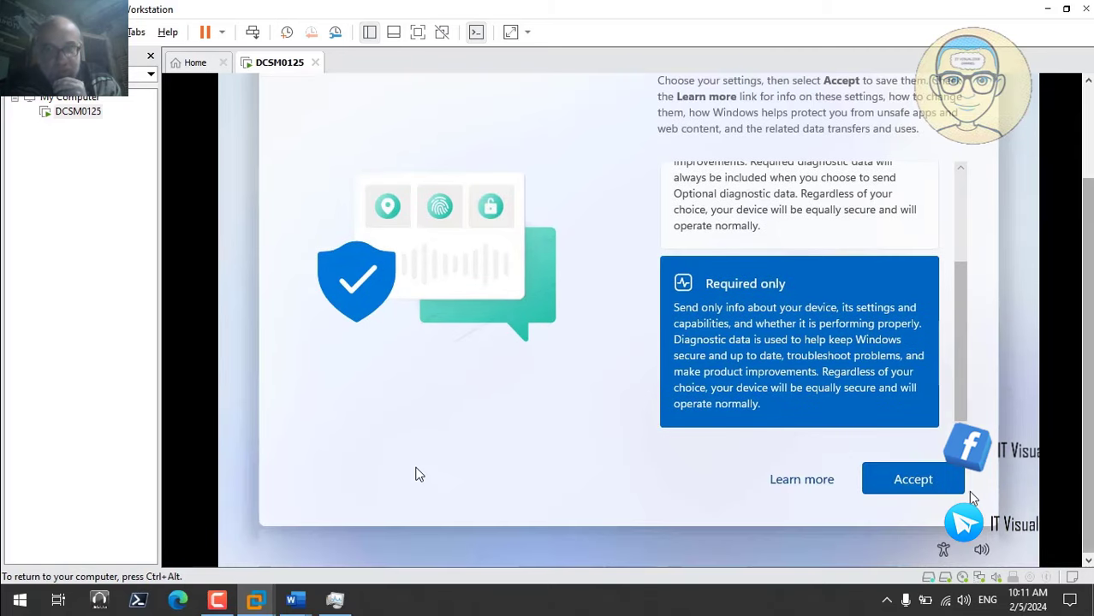
pyautogui.click(931, 481)
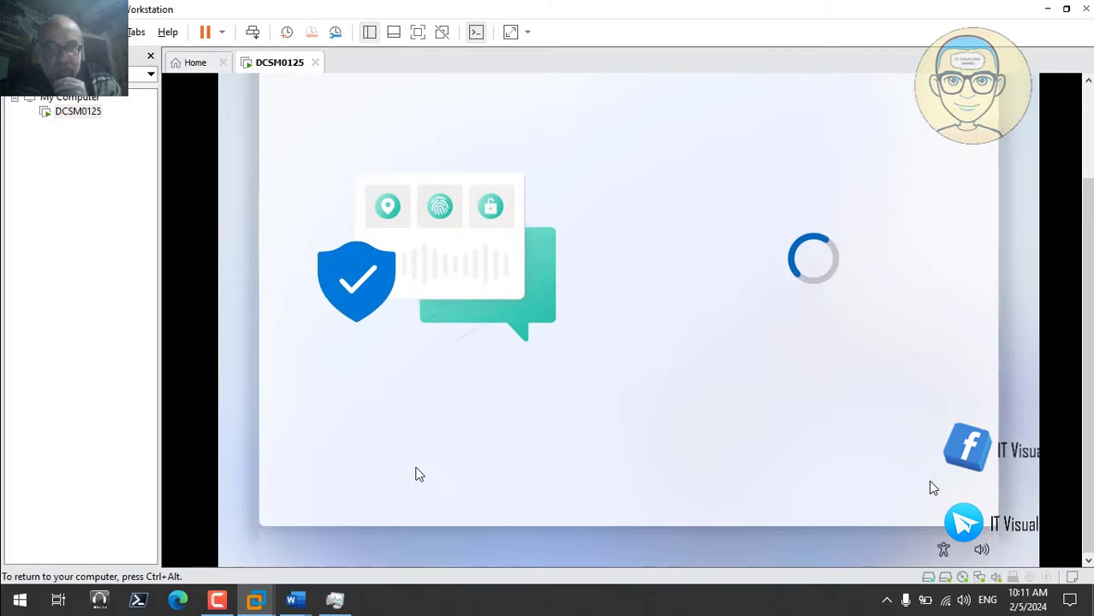
pyautogui.hotkey('ctrl', 'alt')
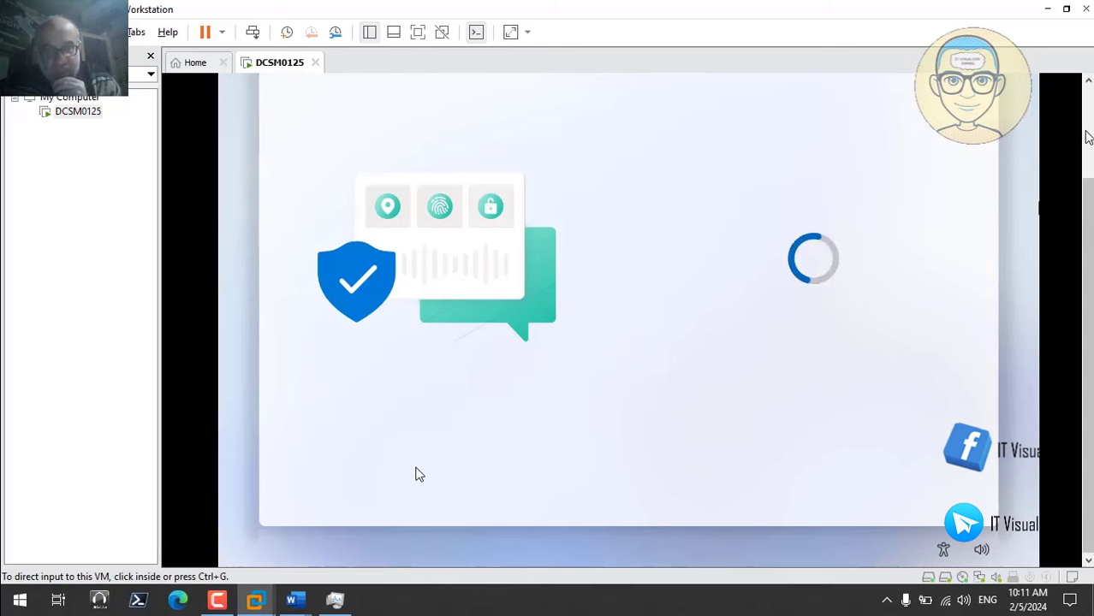
pyautogui.scroll(3, 1089, 133)
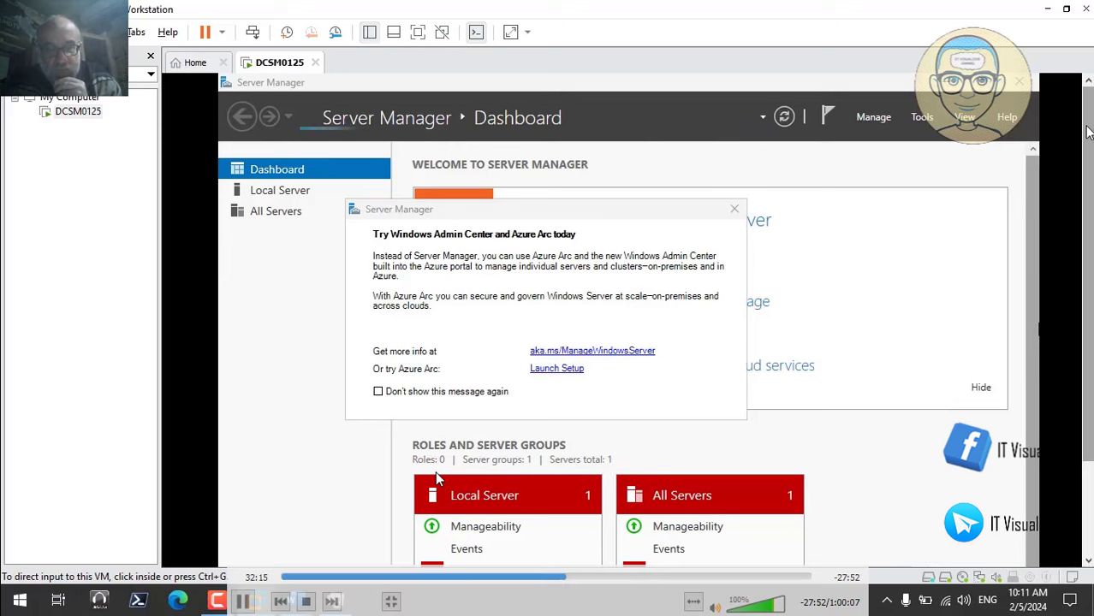
# - Dismiss the Azure Arc and Windows Admin Center prompts so they don't appear again
pyautogui.click(771, 203)
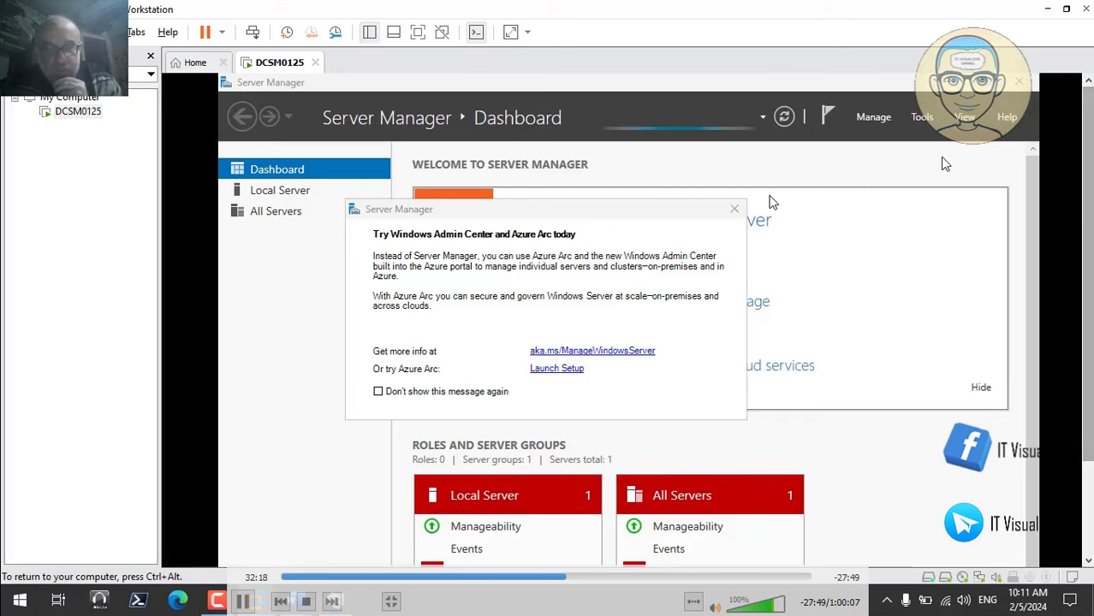
pyautogui.click(379, 393)
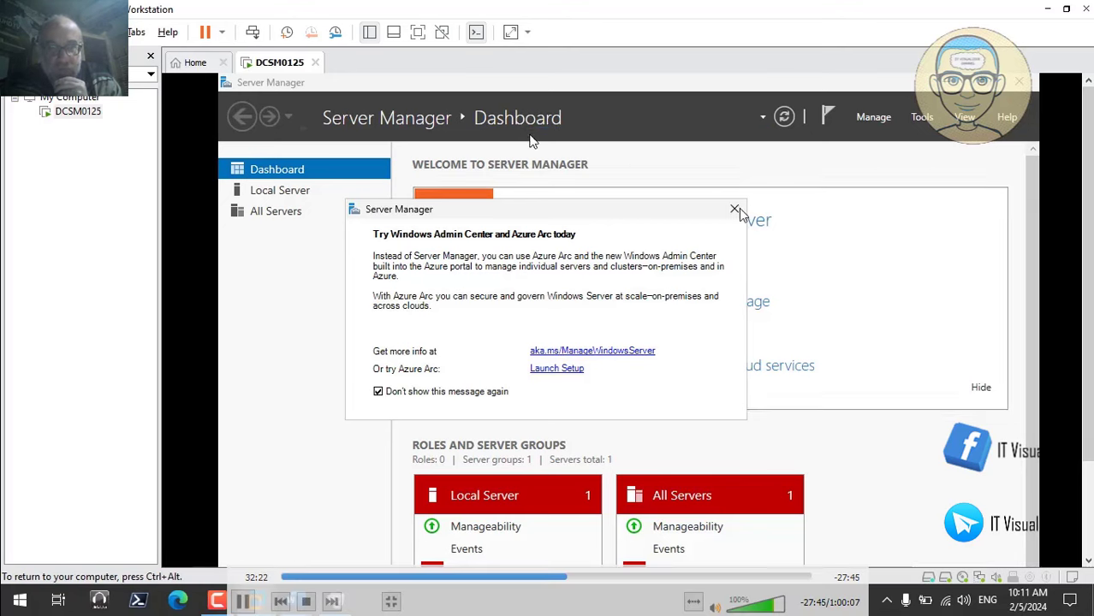
pyautogui.click(734, 210)
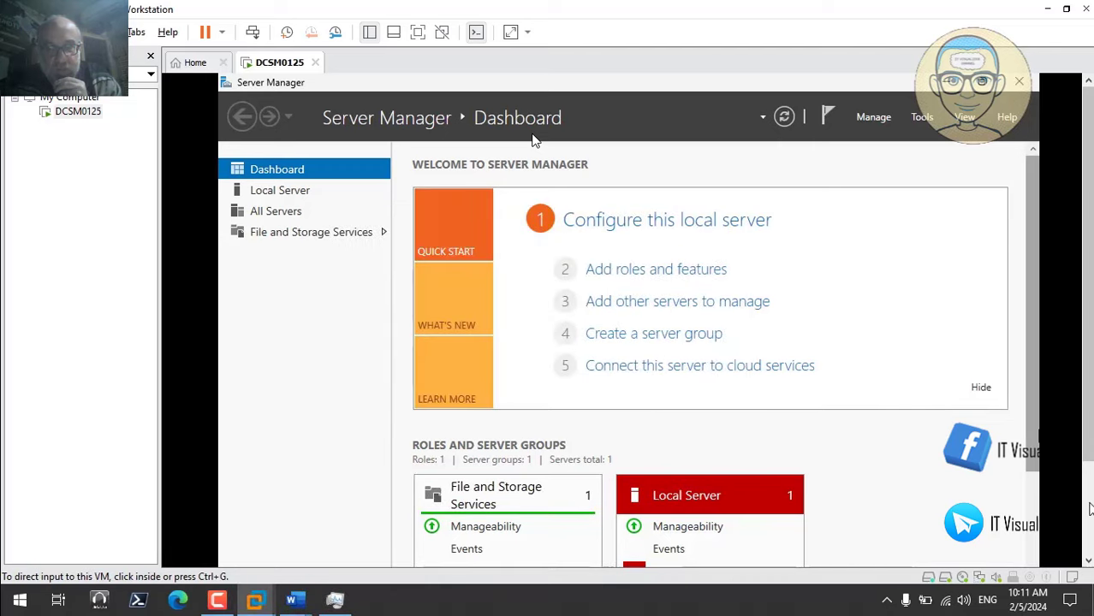
pyautogui.scroll(-3, 1089, 509)
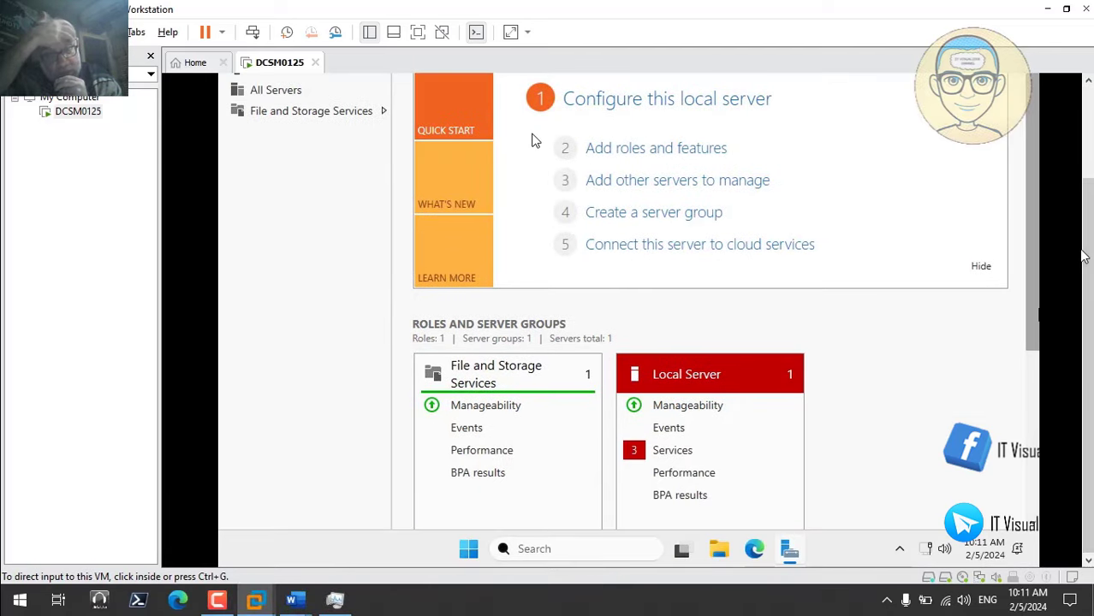
pyautogui.scroll(3, 1082, 255)
# - In Server Manager Properties, tick 'Do not start Server Manager automatically at logon', save, and close Server Manager
pyautogui.click(862, 120)
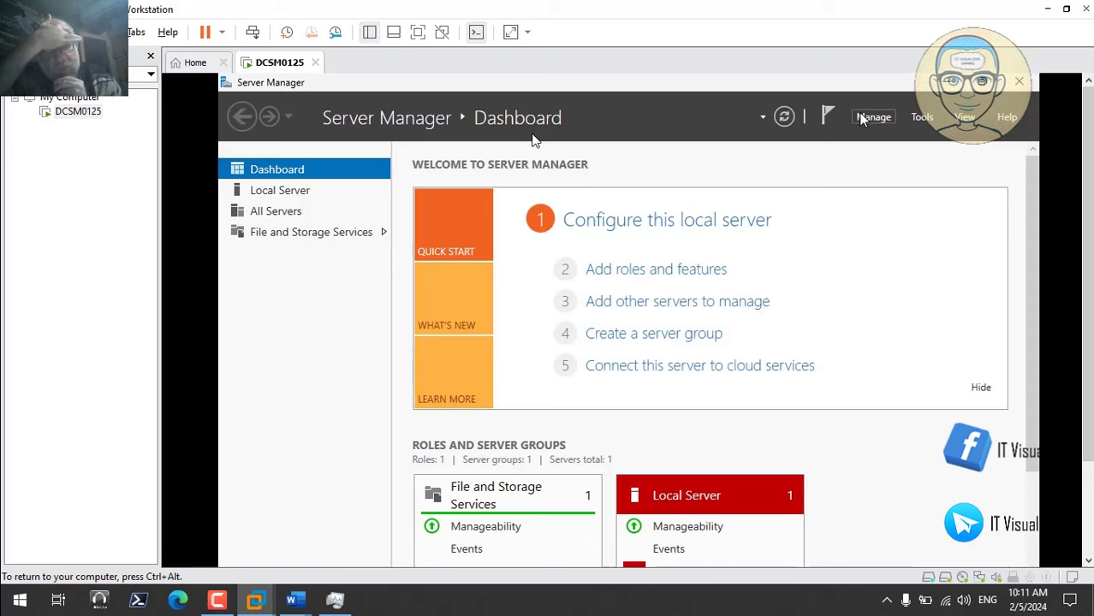
pyautogui.click(862, 120)
pyautogui.click(924, 221)
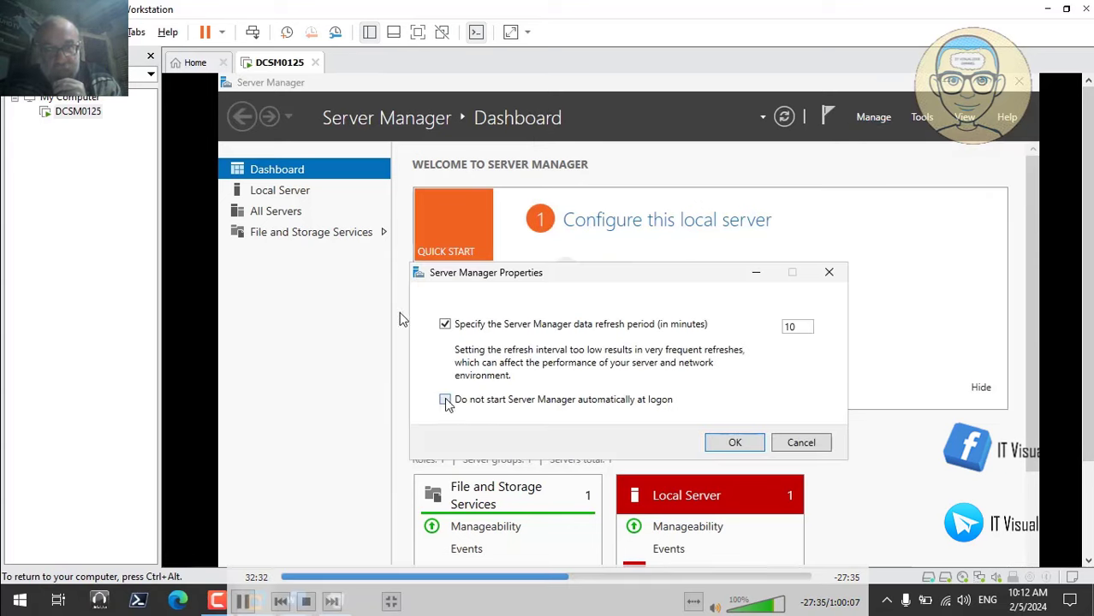
pyautogui.click(445, 400)
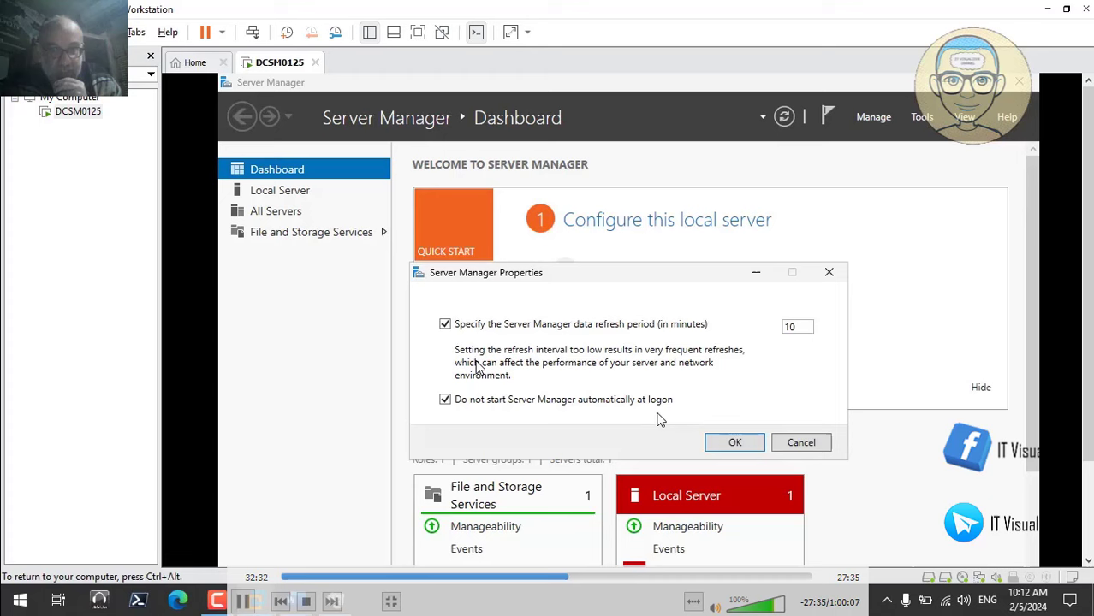
pyautogui.click(736, 443)
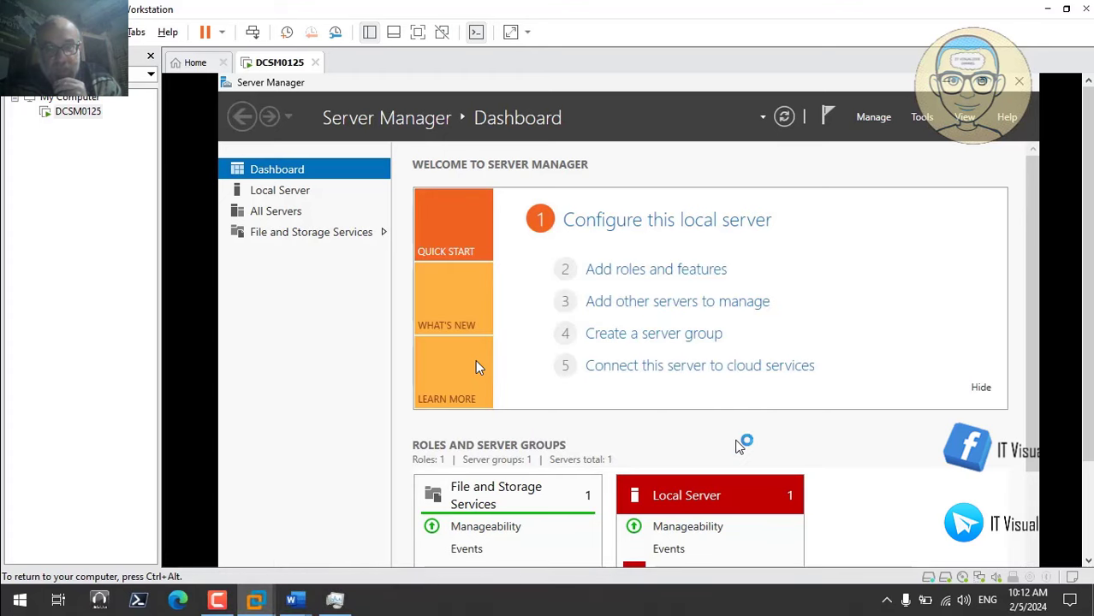
pyautogui.click(1020, 83)
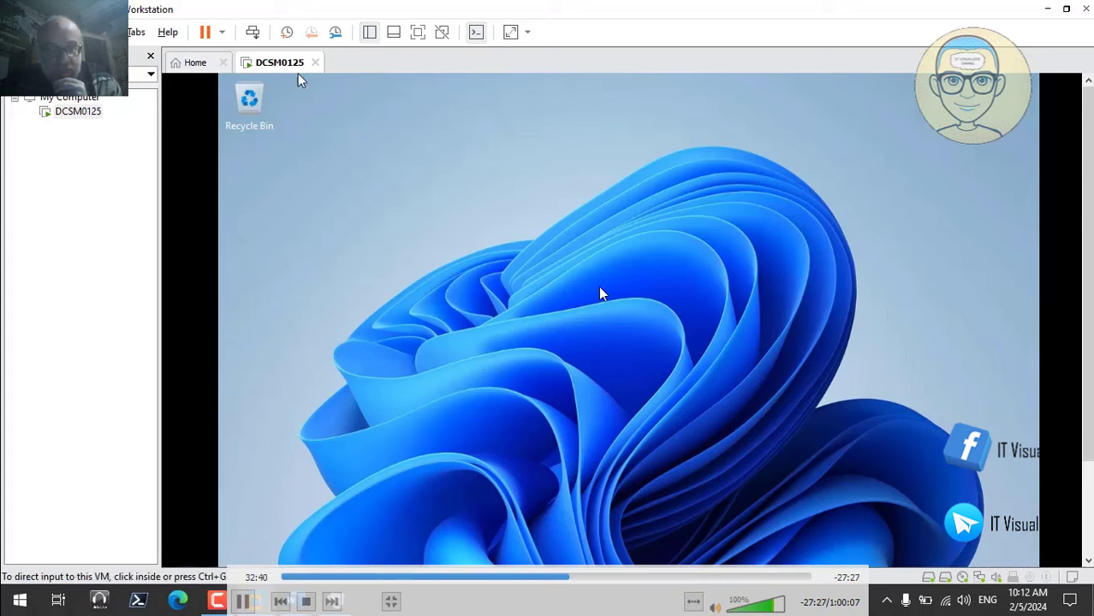
# - Mount VMware Tools via VM > Install VMware Tools and run setup64.exe from AutoPlay, closing File Explorer
pyautogui.click(108, 31)
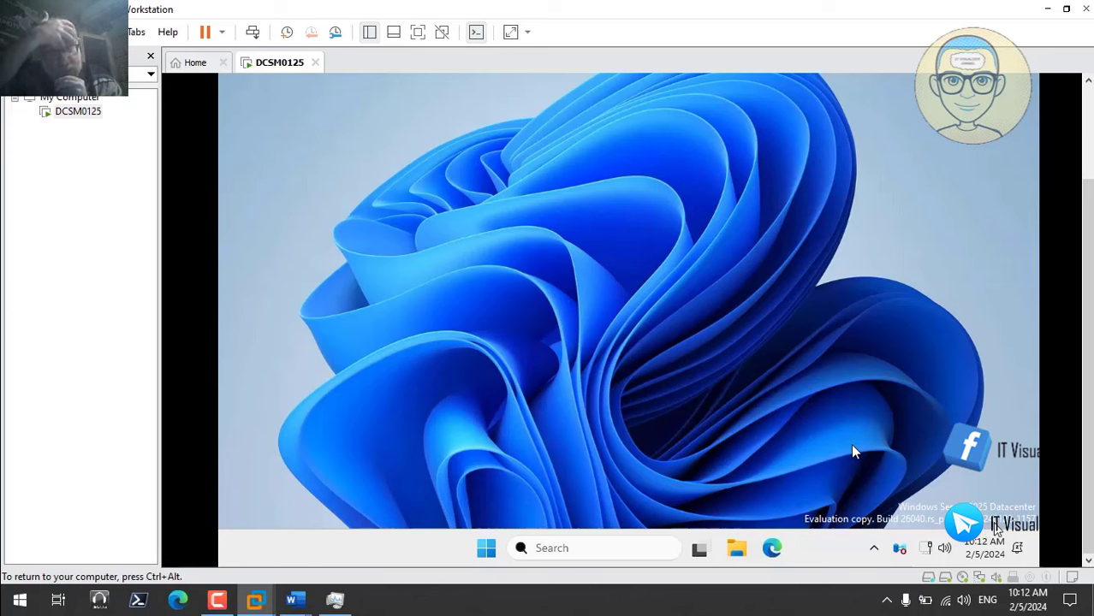
pyautogui.moveTo(994, 513)
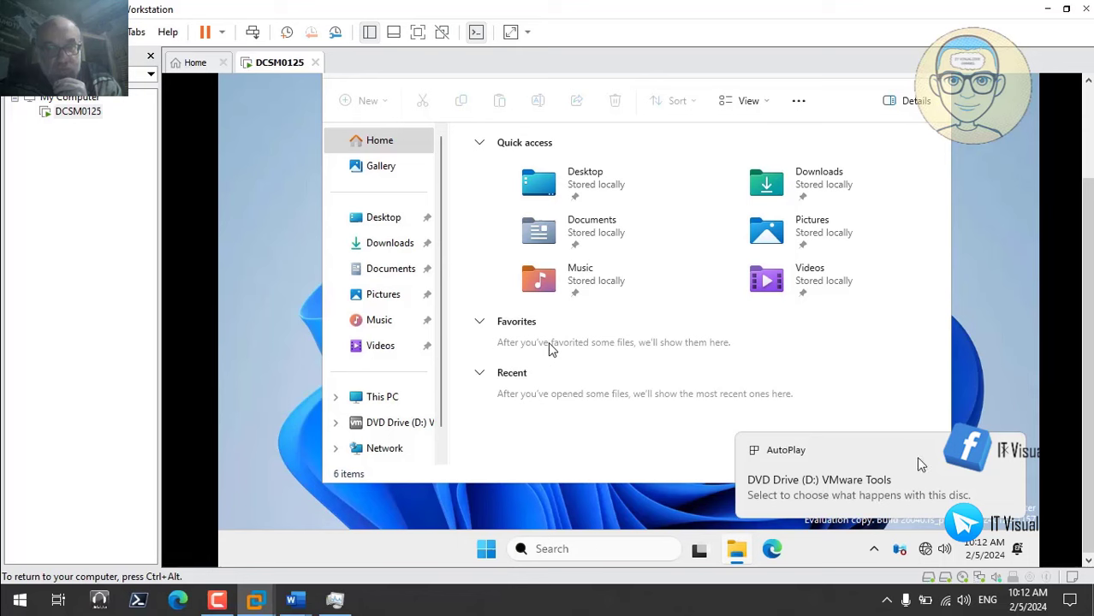
pyautogui.click(899, 486)
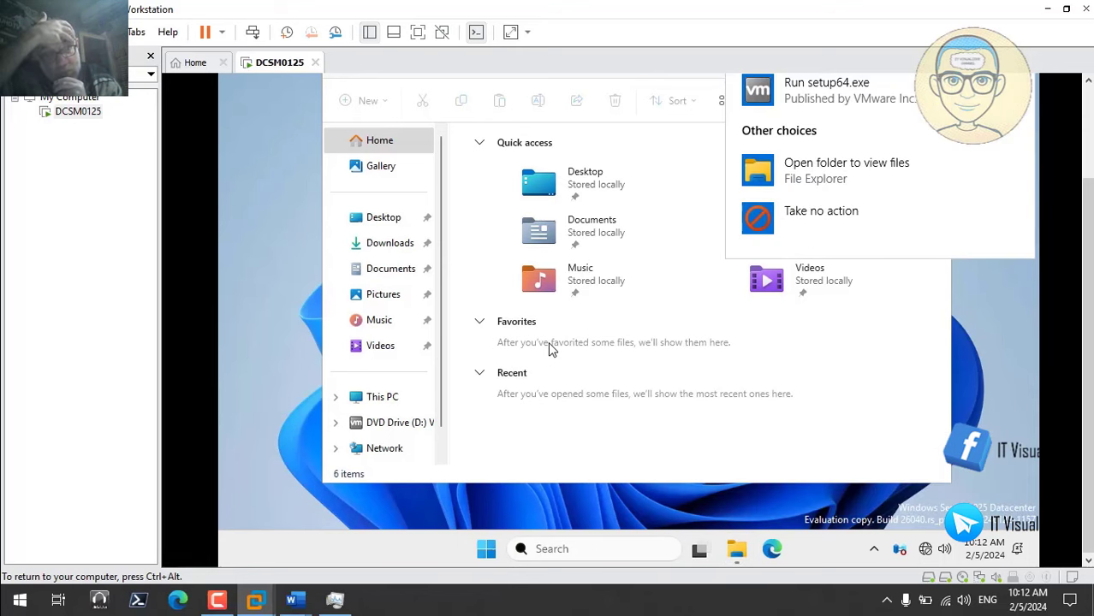
pyautogui.click(843, 90)
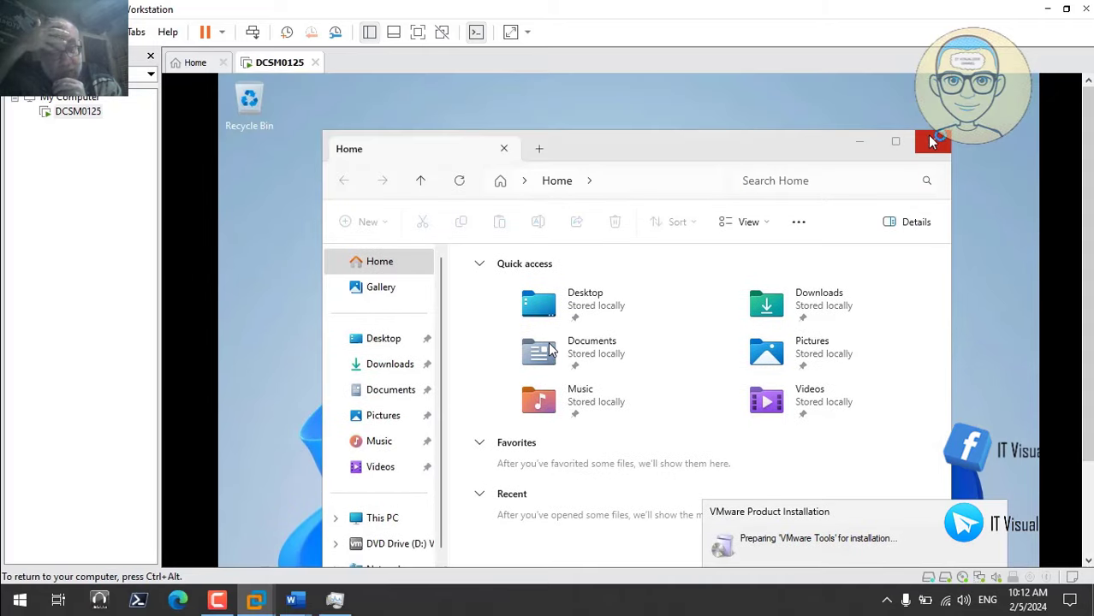
pyautogui.click(931, 140)
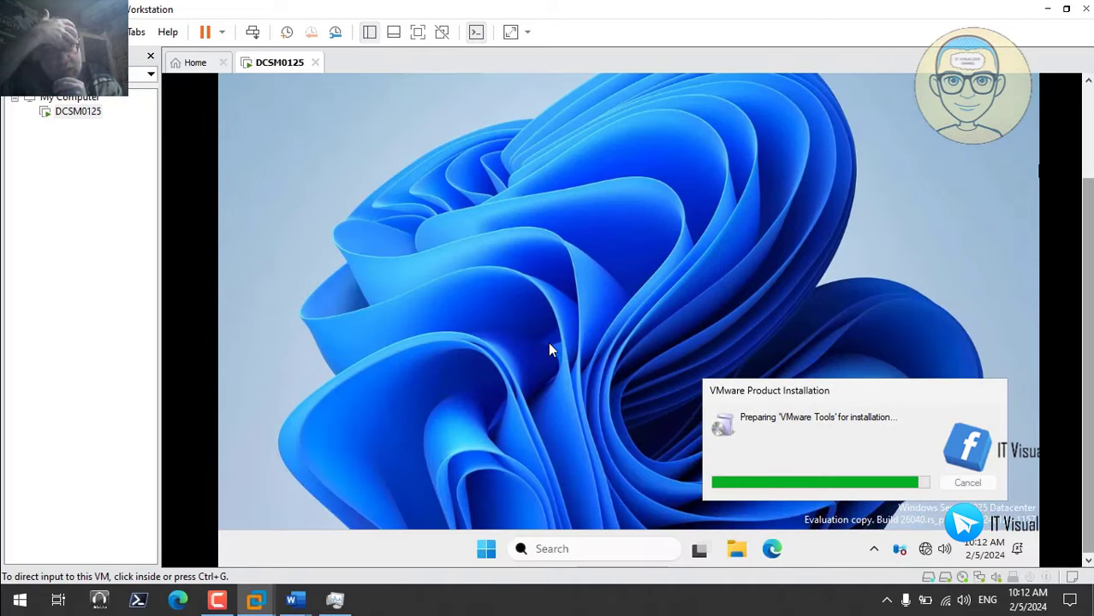
pyautogui.click(551, 348)
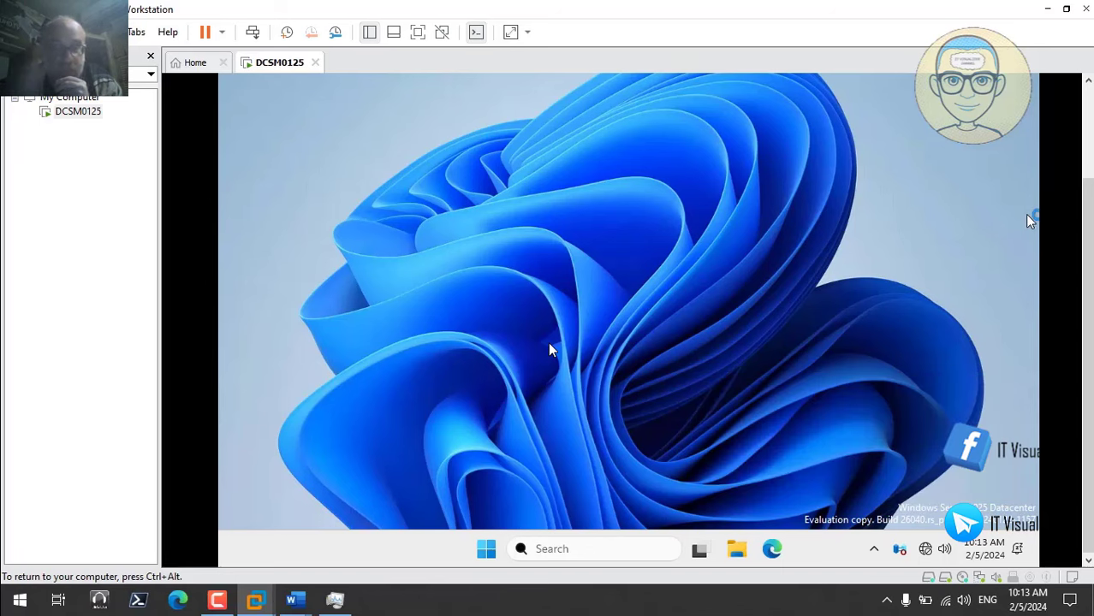
pyautogui.hotkey('ctrl', 'alt')
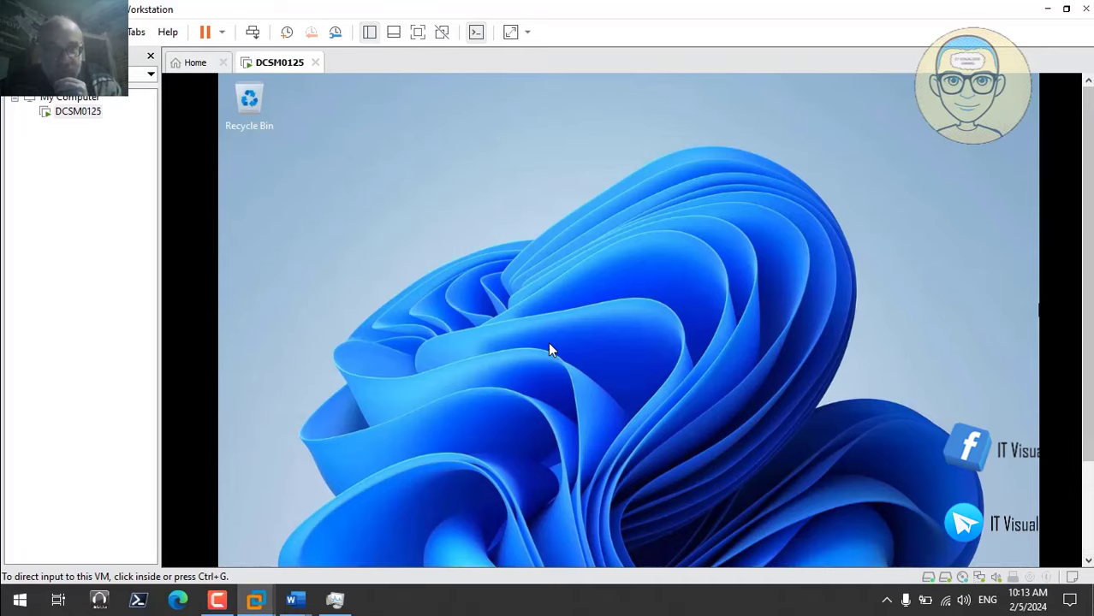
pyautogui.scroll(-3, 547, 342)
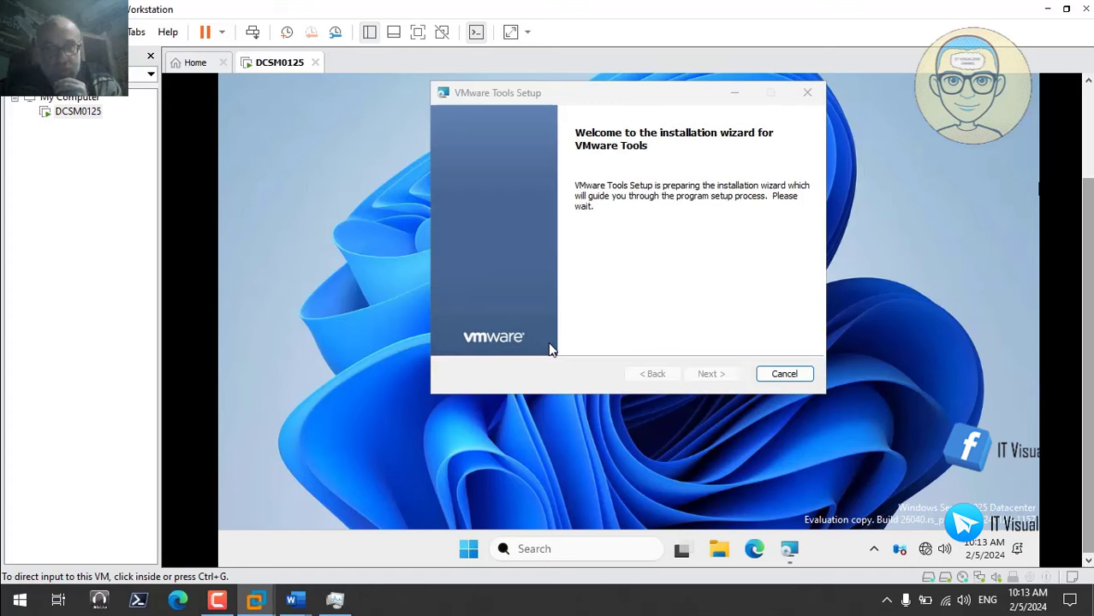
# - Install VMware Tools with the Complete setup type, finish the wizard, and accept restarting the VM
pyautogui.click(551, 349)
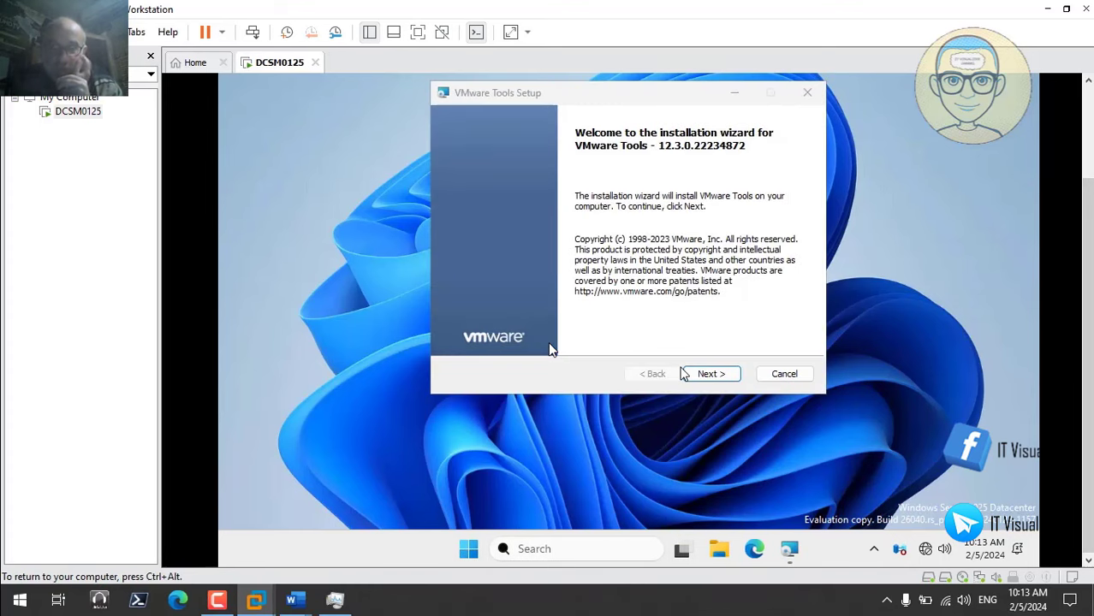
pyautogui.click(716, 376)
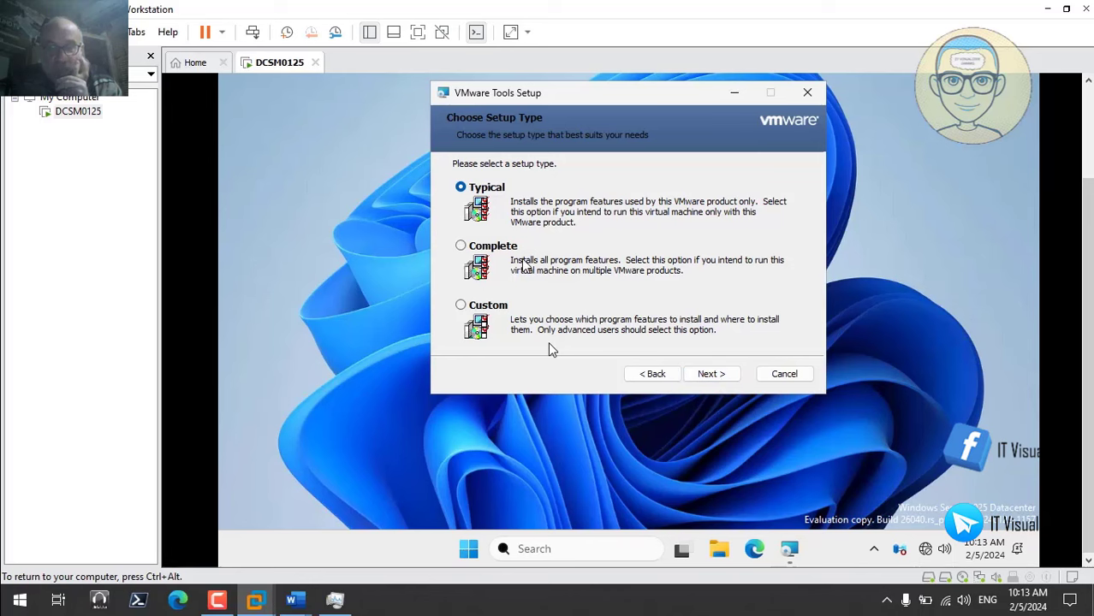
pyautogui.click(460, 246)
pyautogui.click(718, 374)
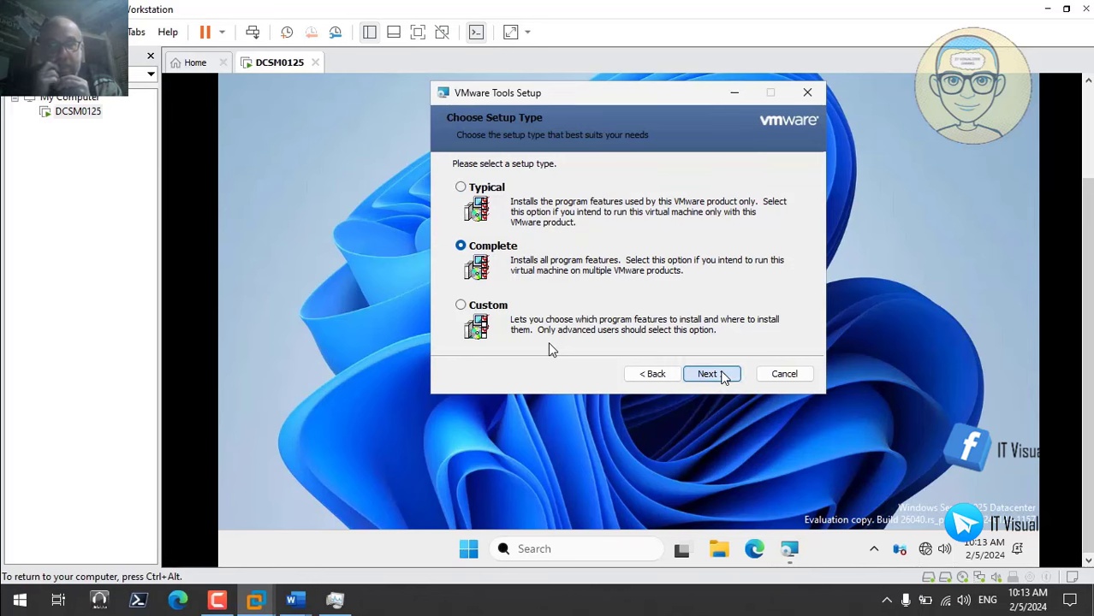
pyautogui.click(719, 374)
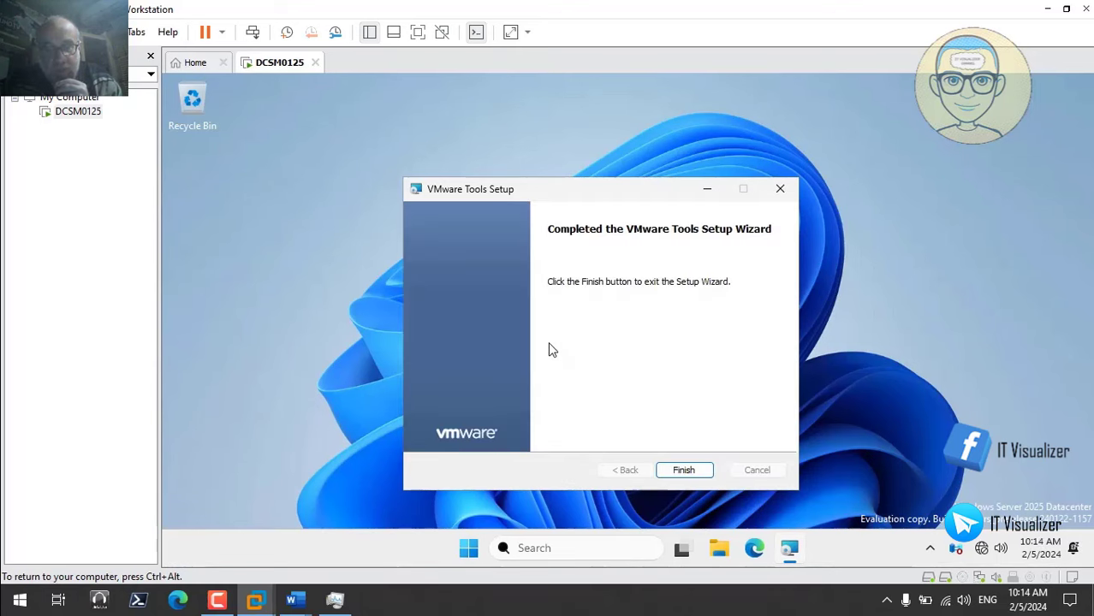
pyautogui.press('Return')
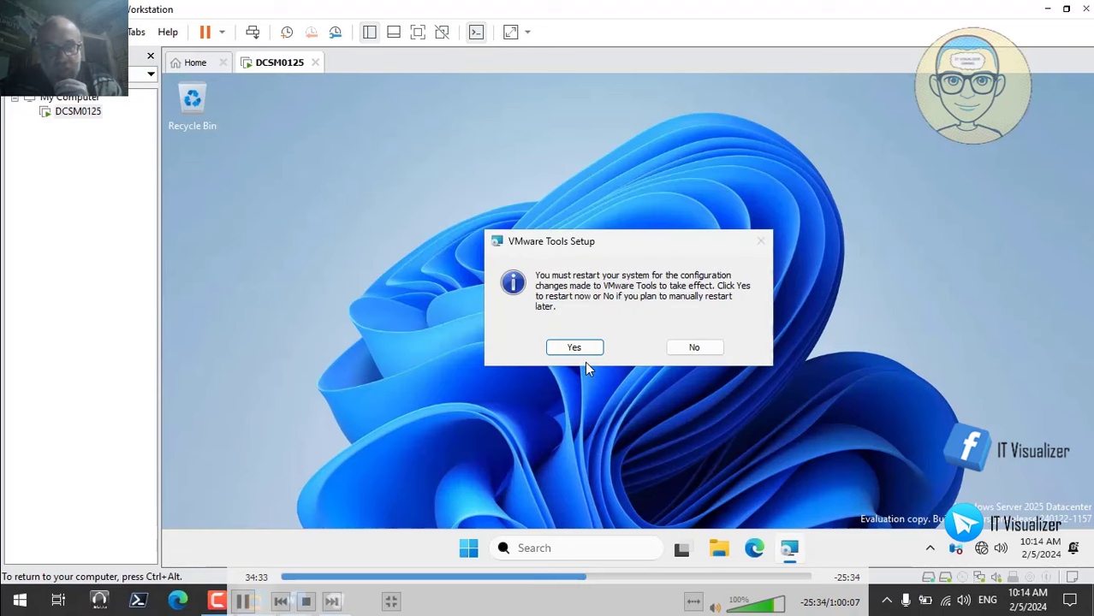
pyautogui.press('Return')
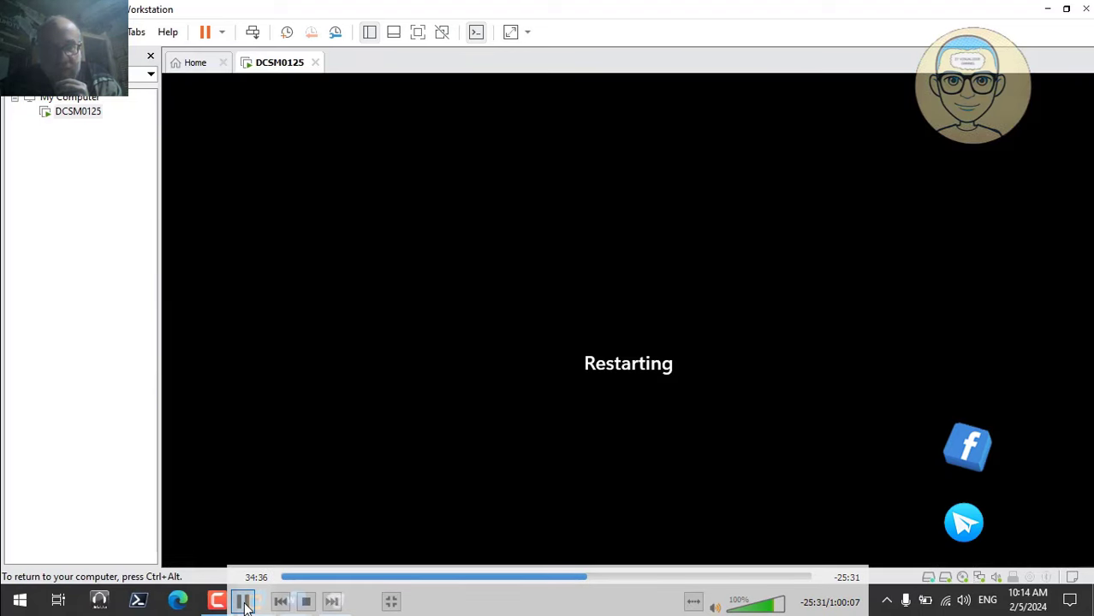
pyautogui.click(243, 602)
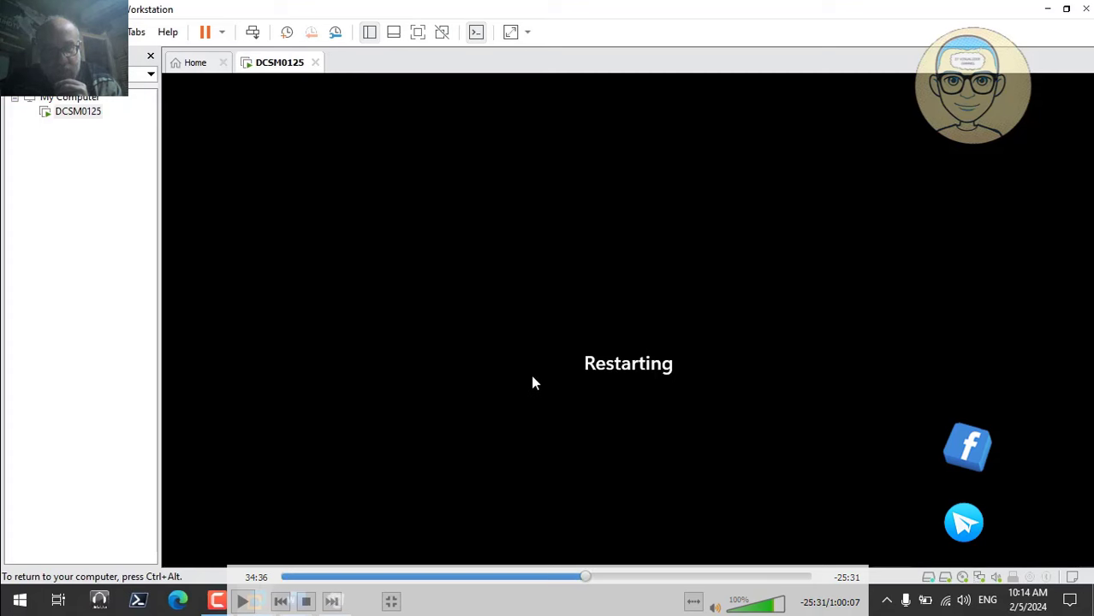
# - Take VLC out of fullscreen and minimize it to reveal the Gemini chat in Edge
pyautogui.doubleClick(588, 253)
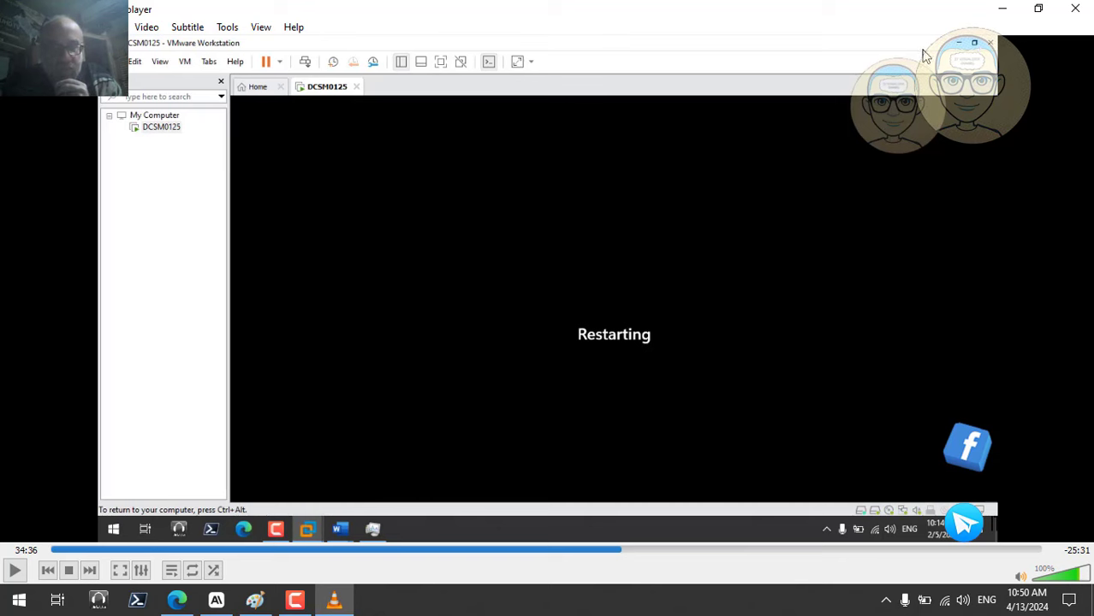
pyautogui.click(1000, 10)
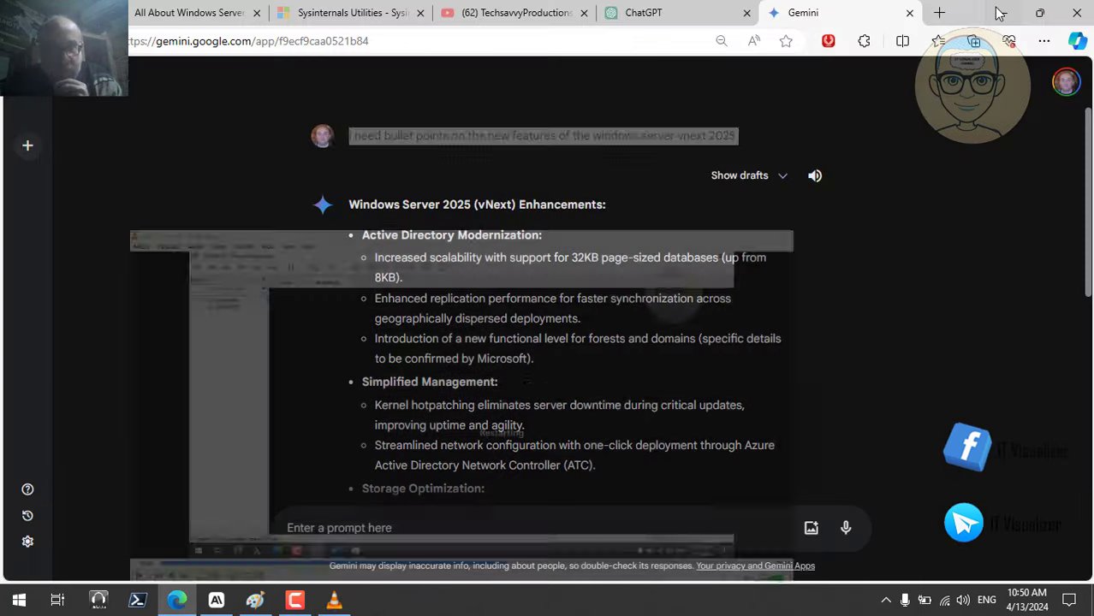